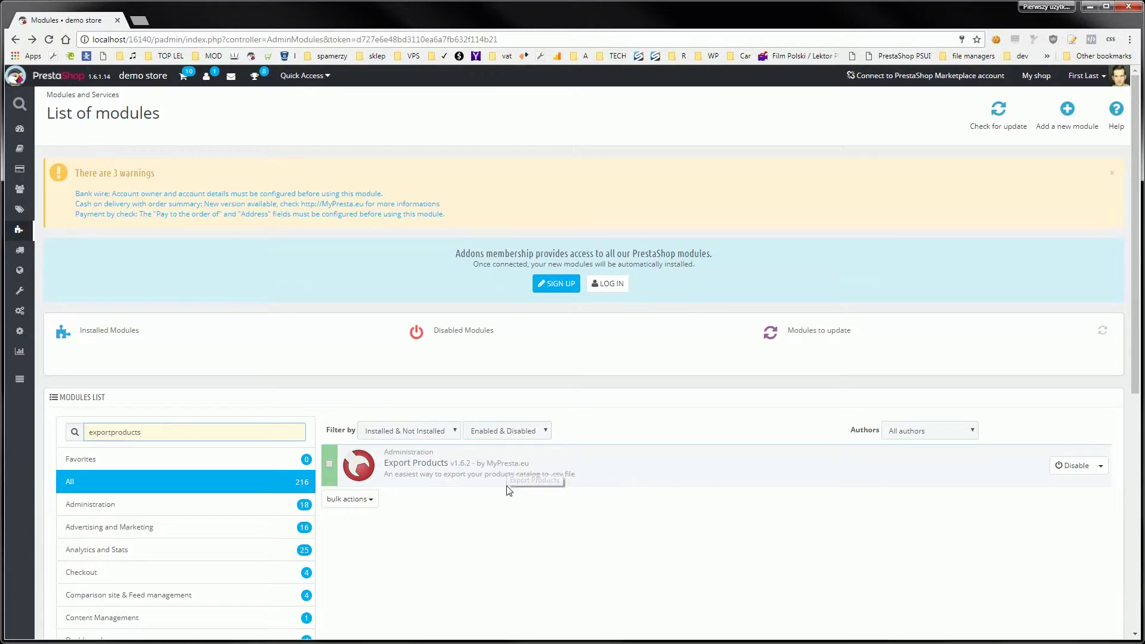
# - Open the Export products page from the Catalog menu
pyautogui.moveTo(21, 154)
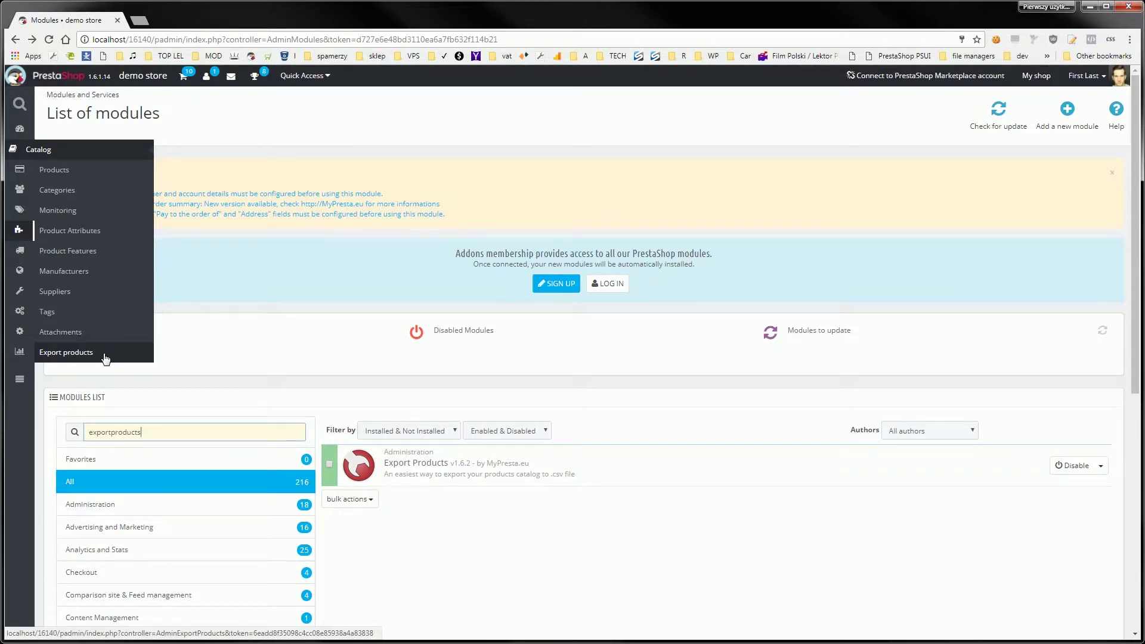
pyautogui.moveTo(25, 298)
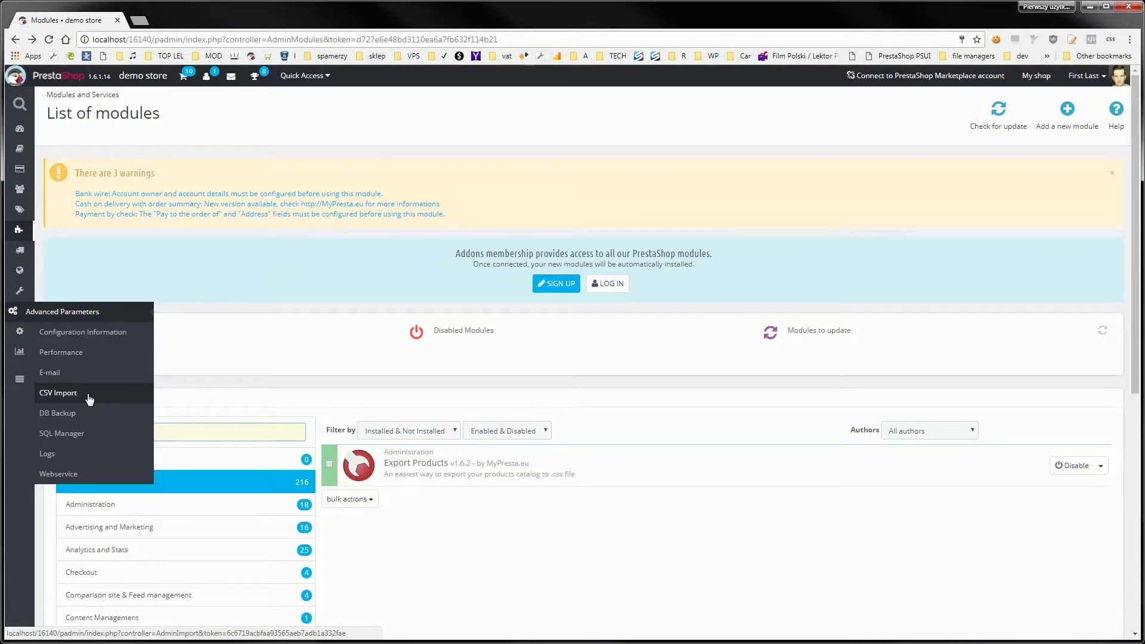
pyautogui.click(89, 399)
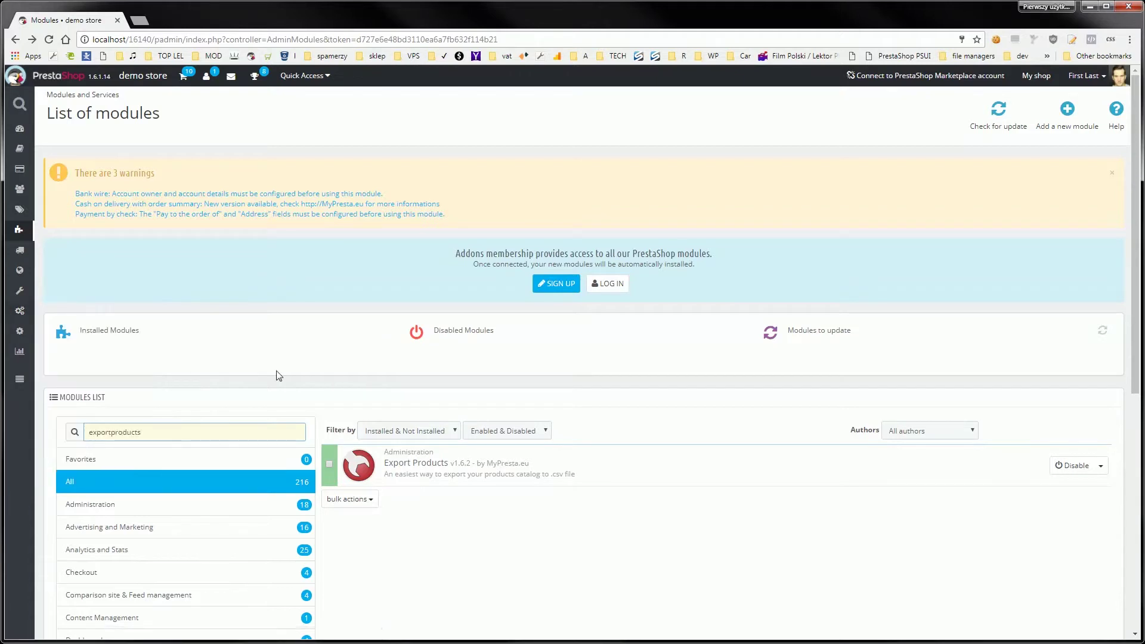
pyautogui.moveTo(19, 146)
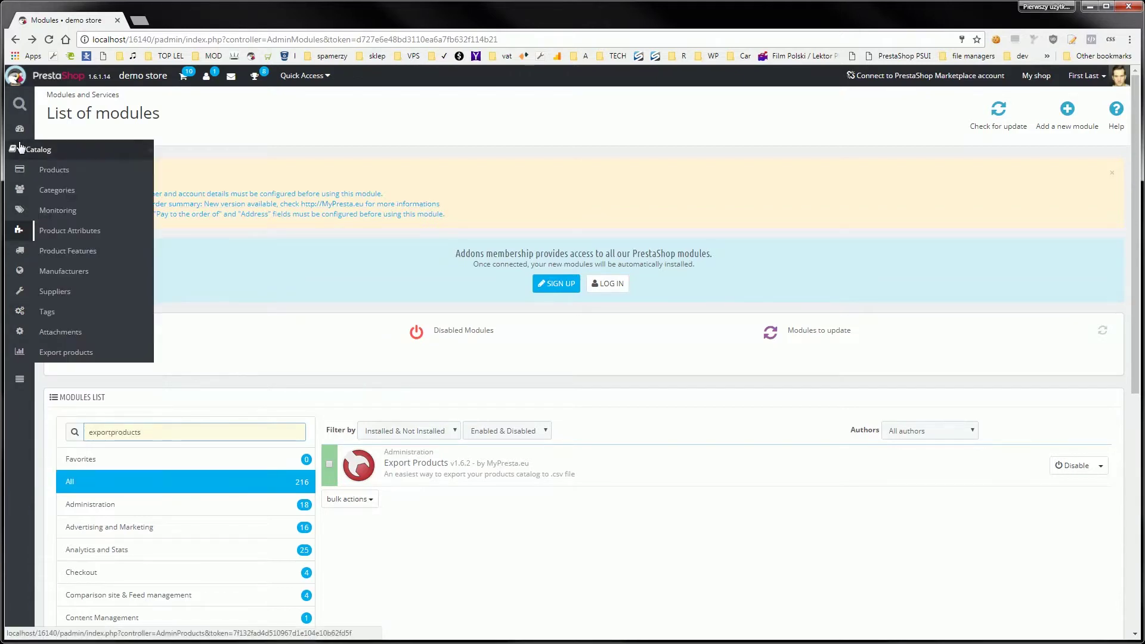
pyautogui.click(90, 355)
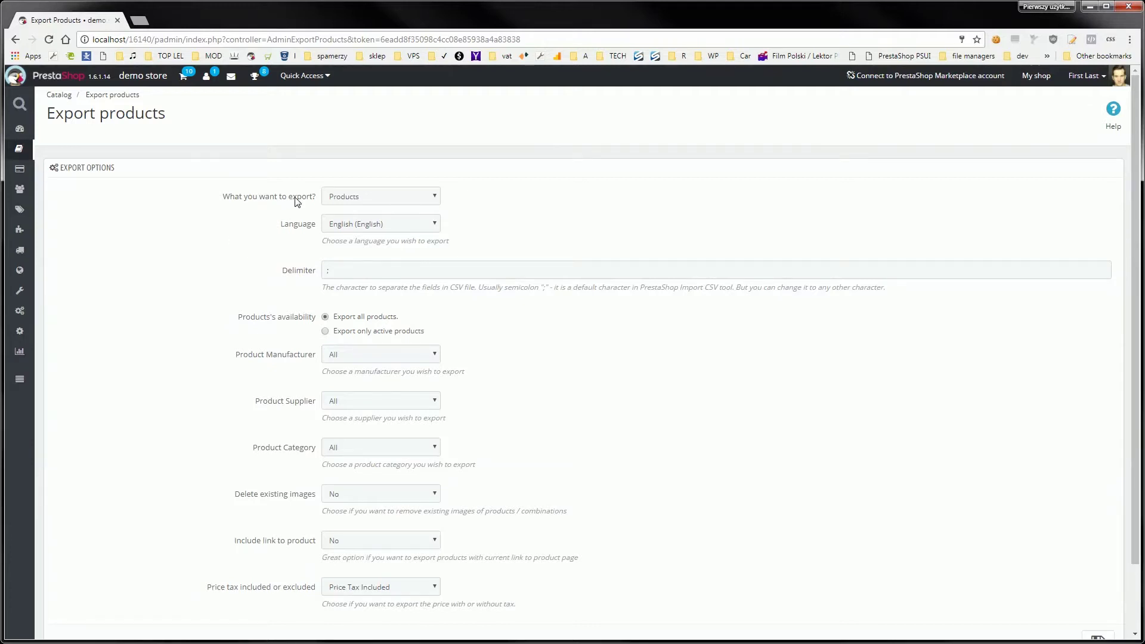
# - Check the export type and language options, leaving Products and English selected
pyautogui.click(416, 202)
pyautogui.press('Down')
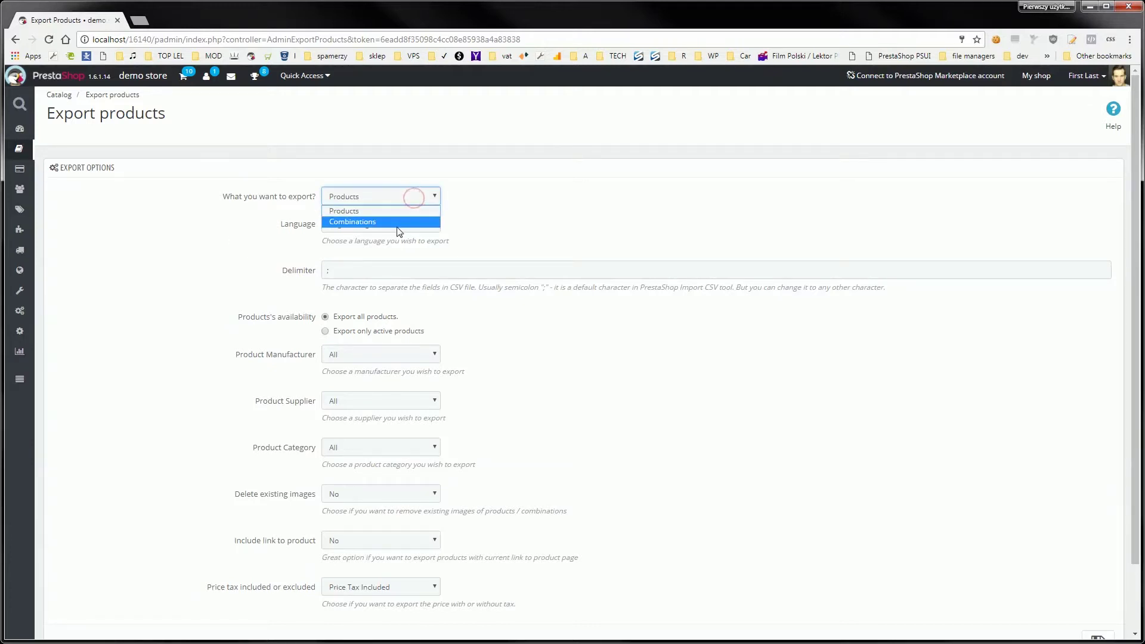
pyautogui.press('Escape')
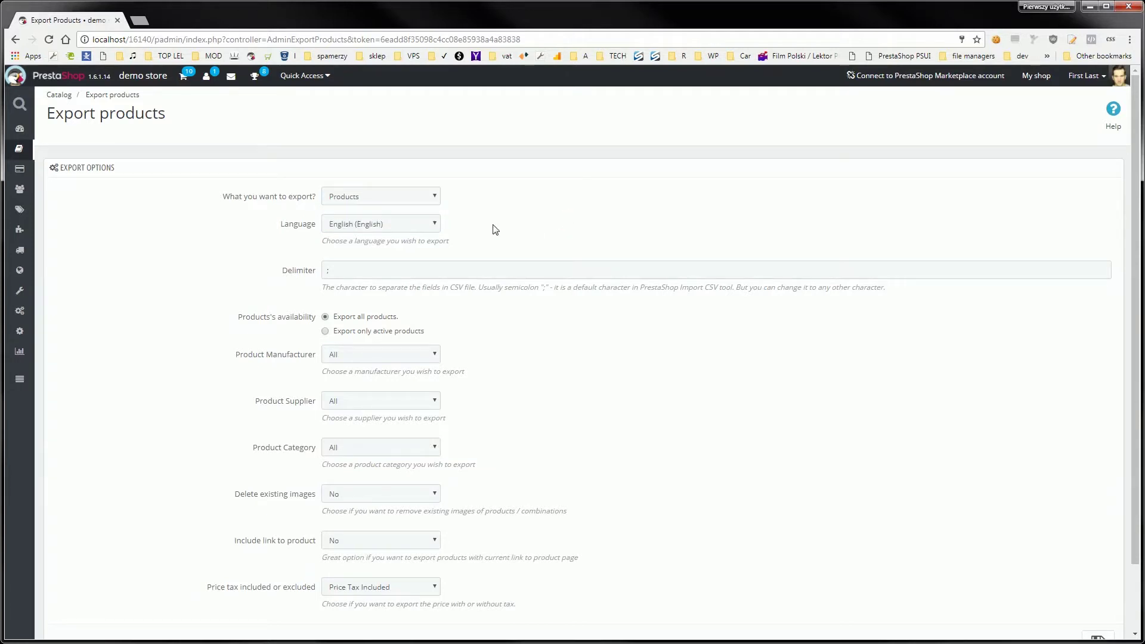
pyautogui.click(361, 230)
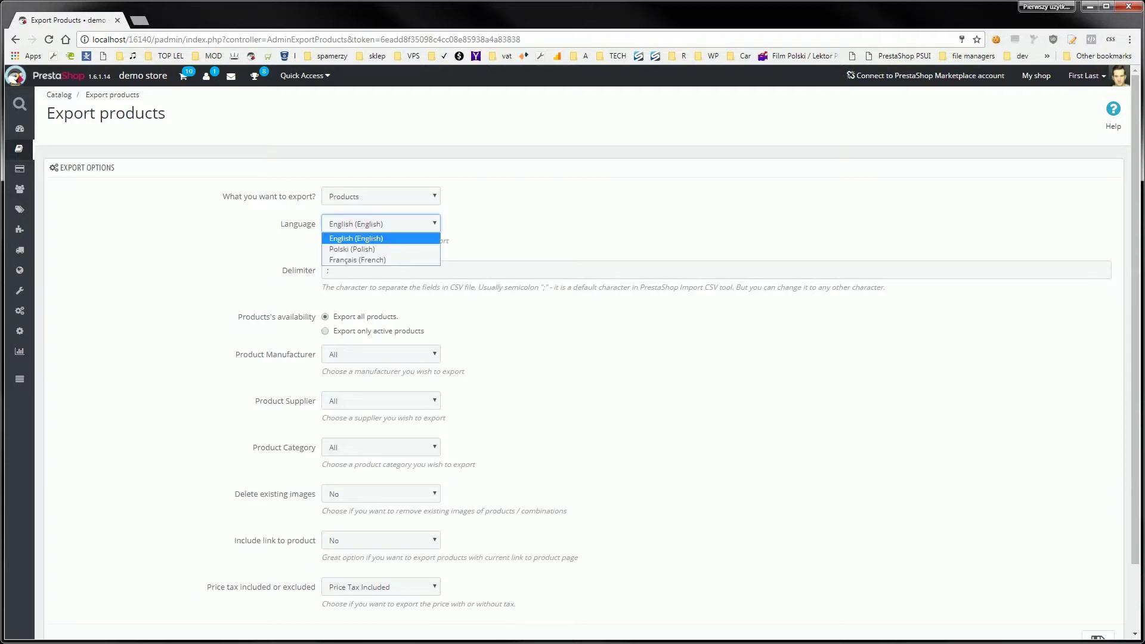
pyautogui.click(519, 212)
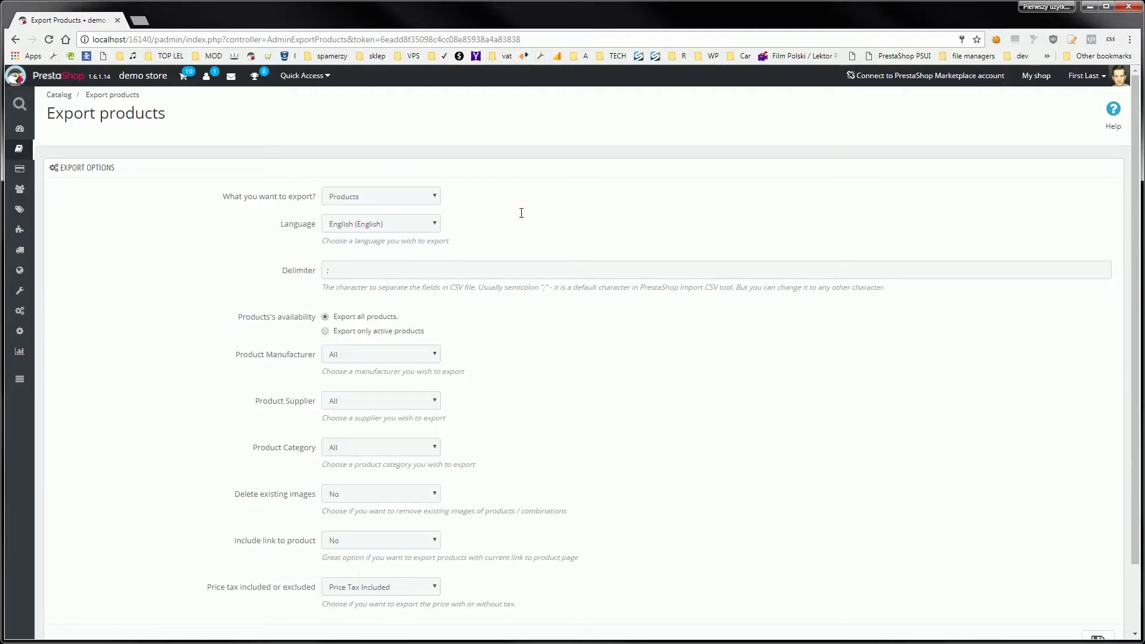
pyautogui.click(394, 275)
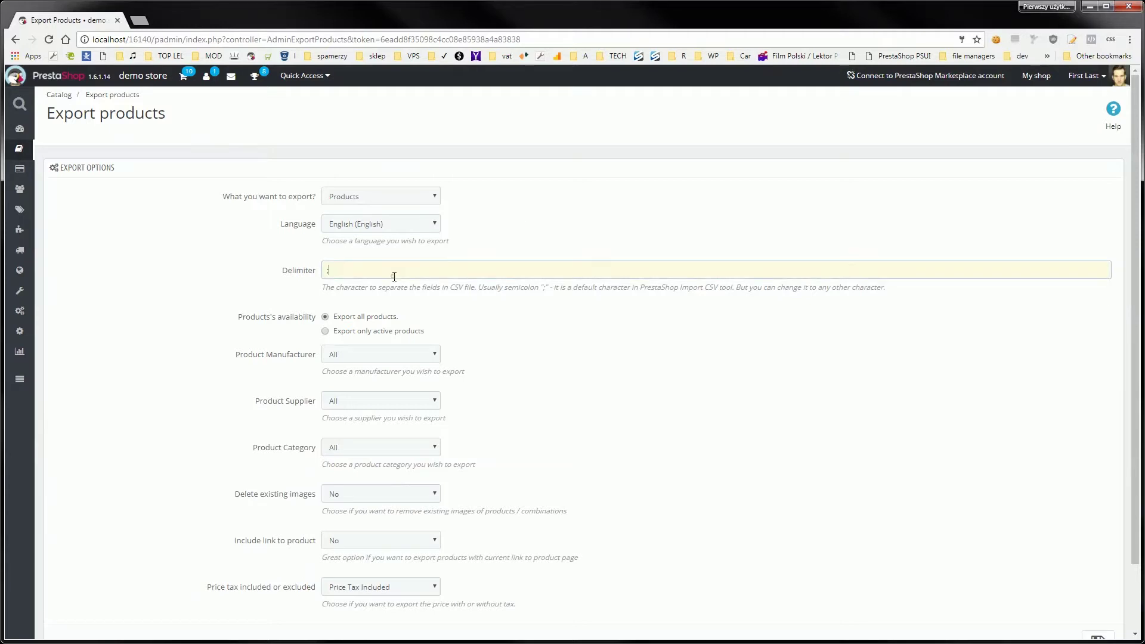
pyautogui.click(532, 209)
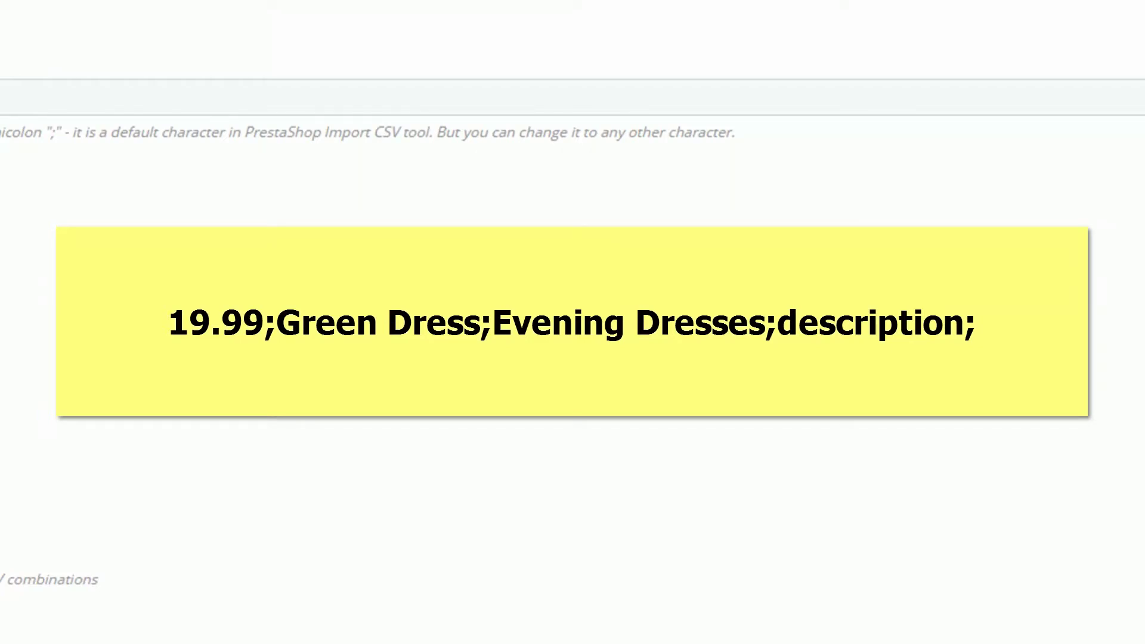
pyautogui.click(573, 97)
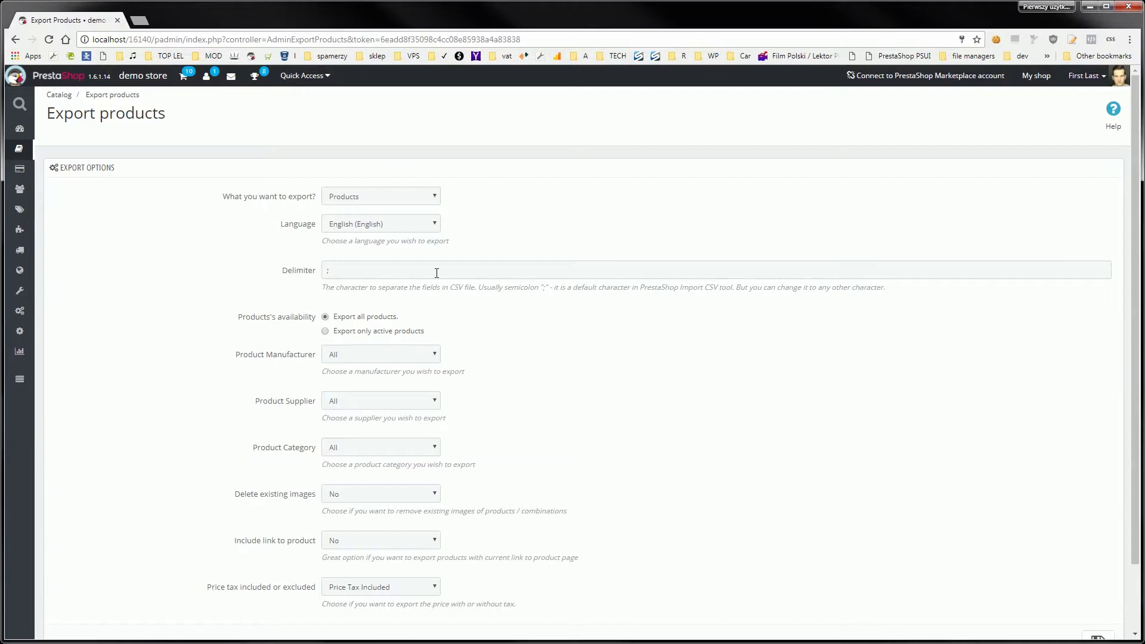
pyautogui.click(437, 274)
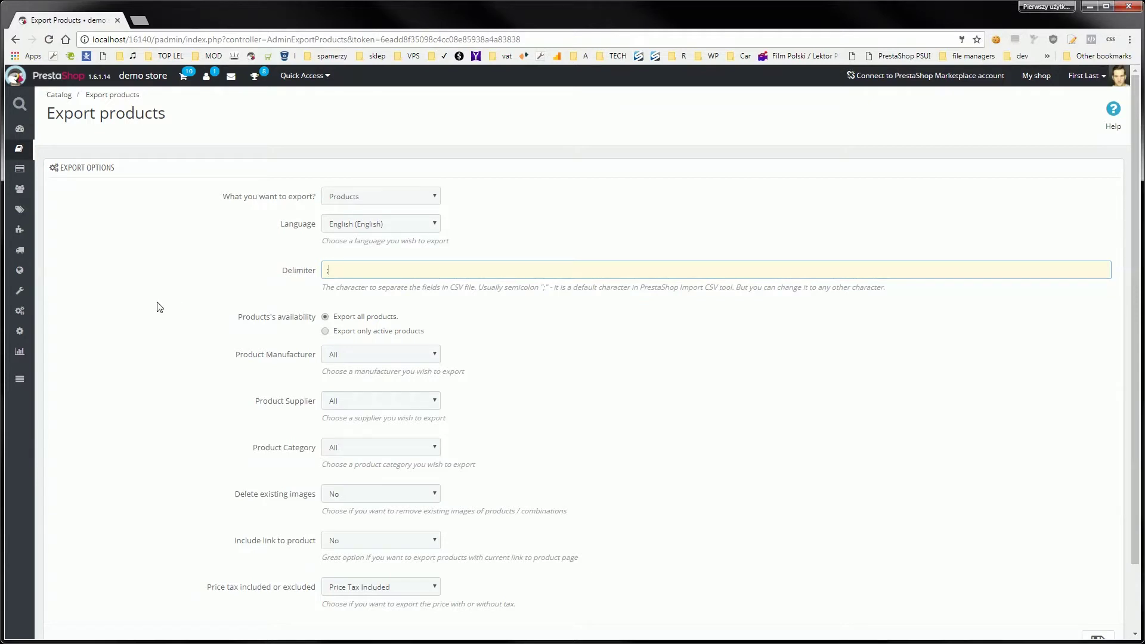
pyautogui.moveTo(19, 311)
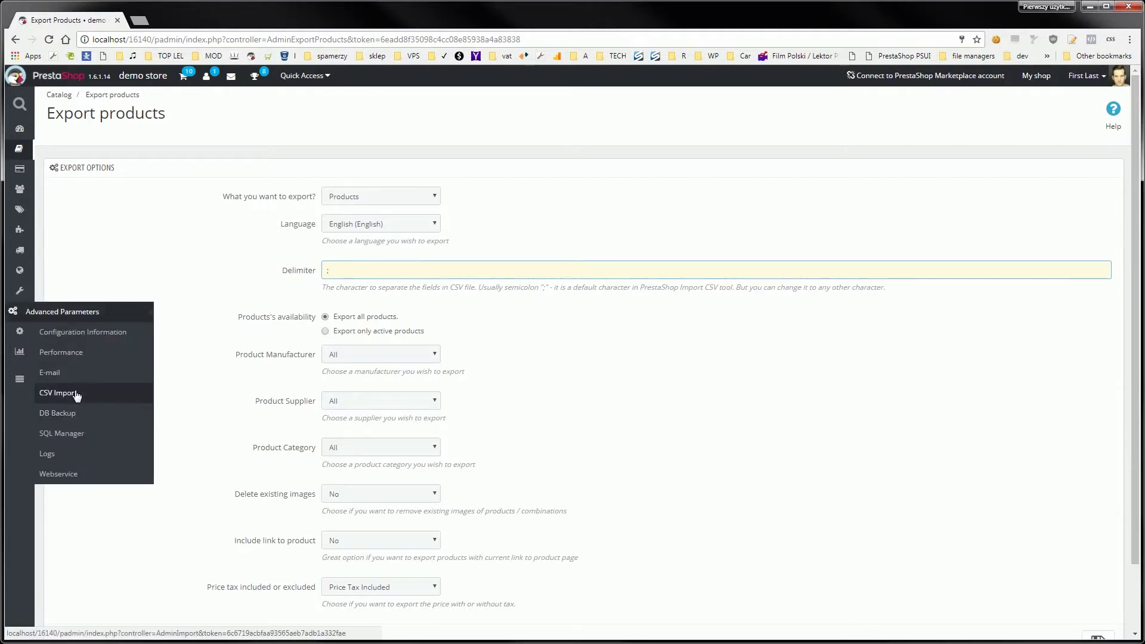
pyautogui.click(226, 267)
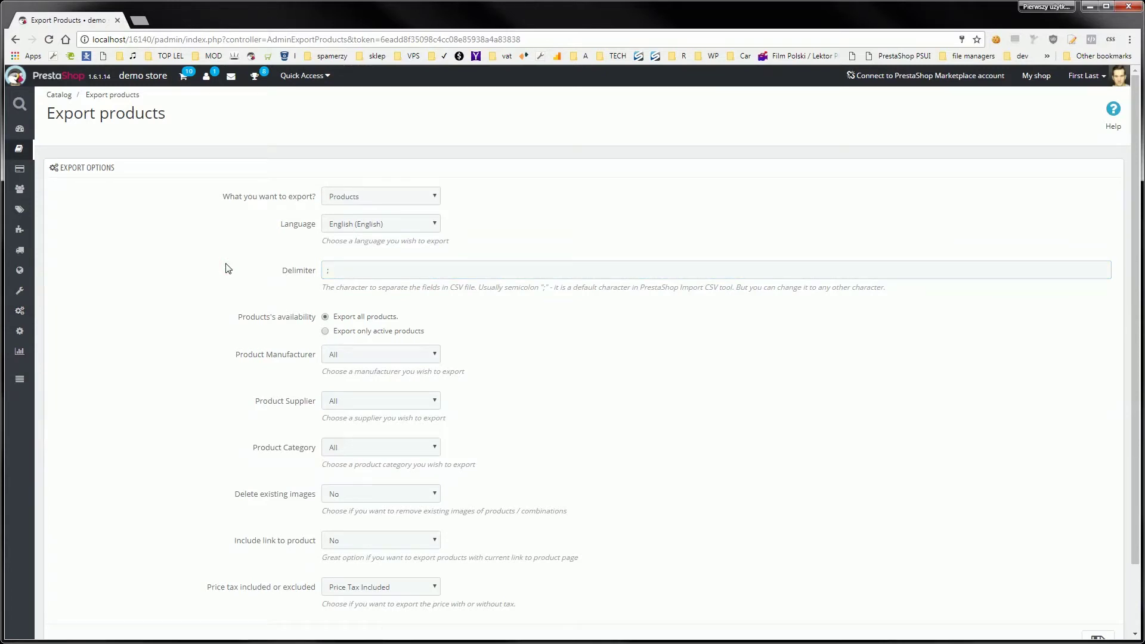
pyautogui.click(344, 274)
pyautogui.click(265, 269)
pyautogui.click(349, 357)
pyautogui.press('Escape')
pyautogui.scroll(-1, 552, 355)
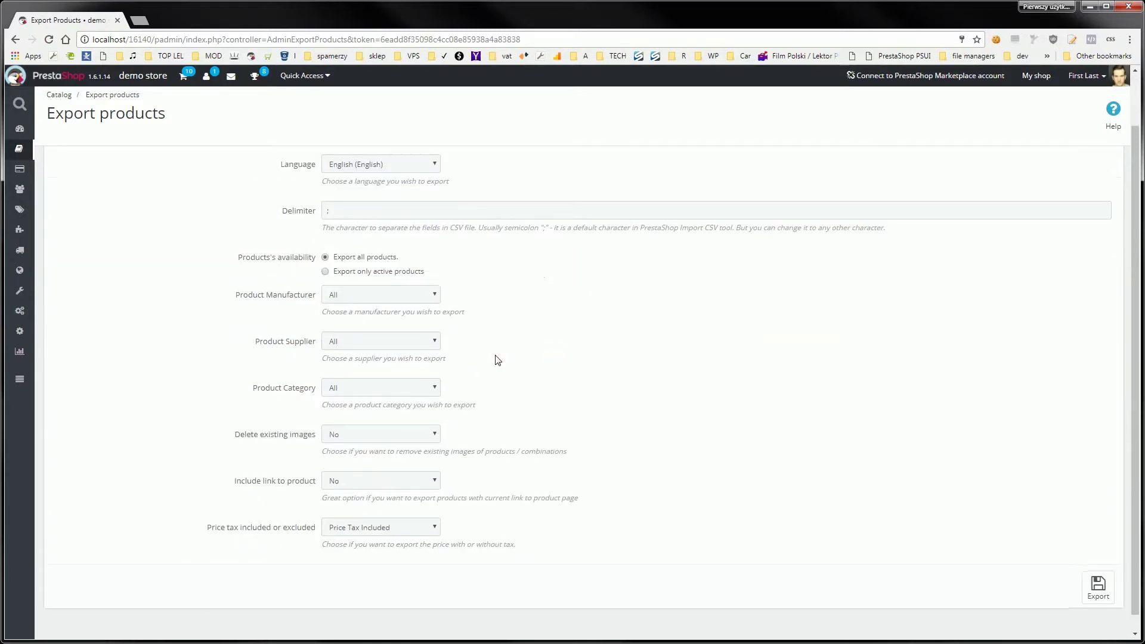
pyautogui.click(423, 345)
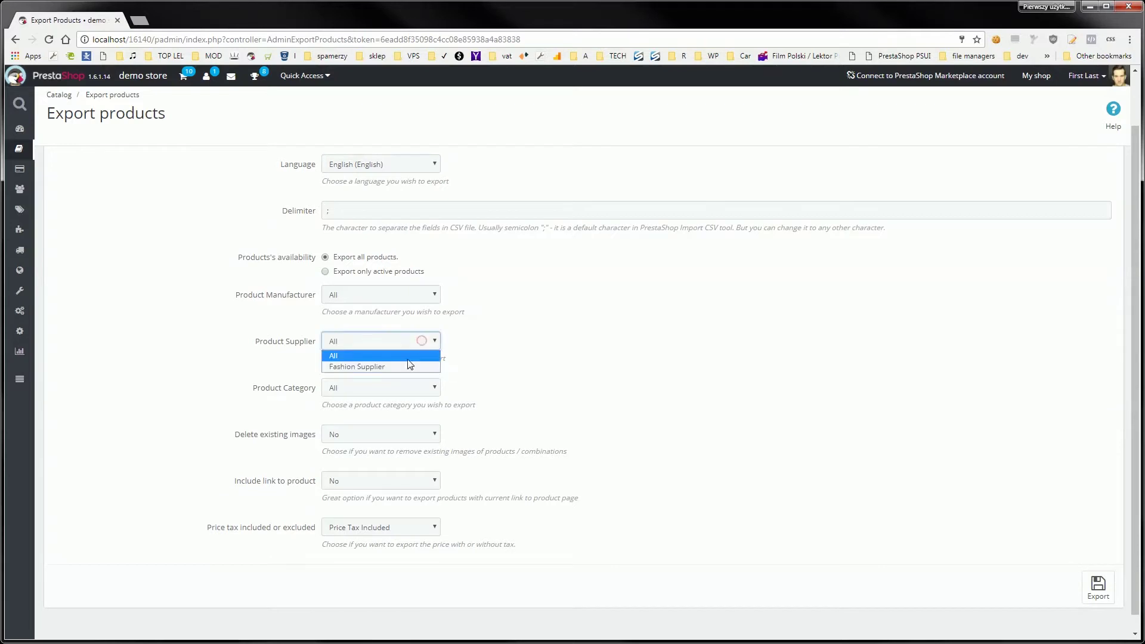
pyautogui.click(546, 362)
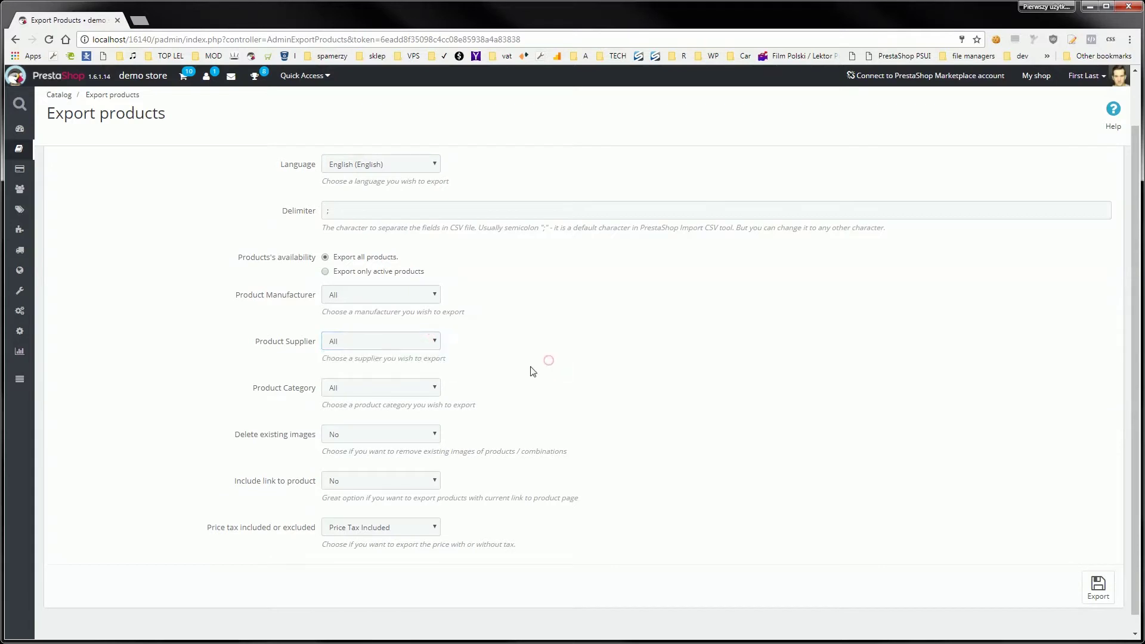
pyautogui.click(398, 394)
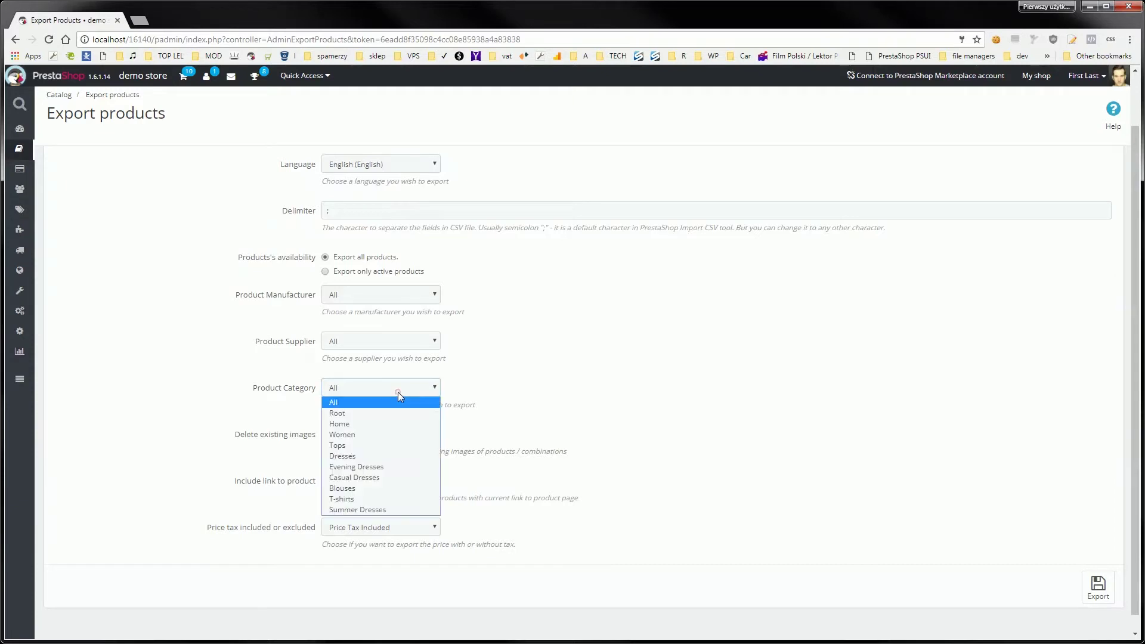
pyautogui.click(575, 343)
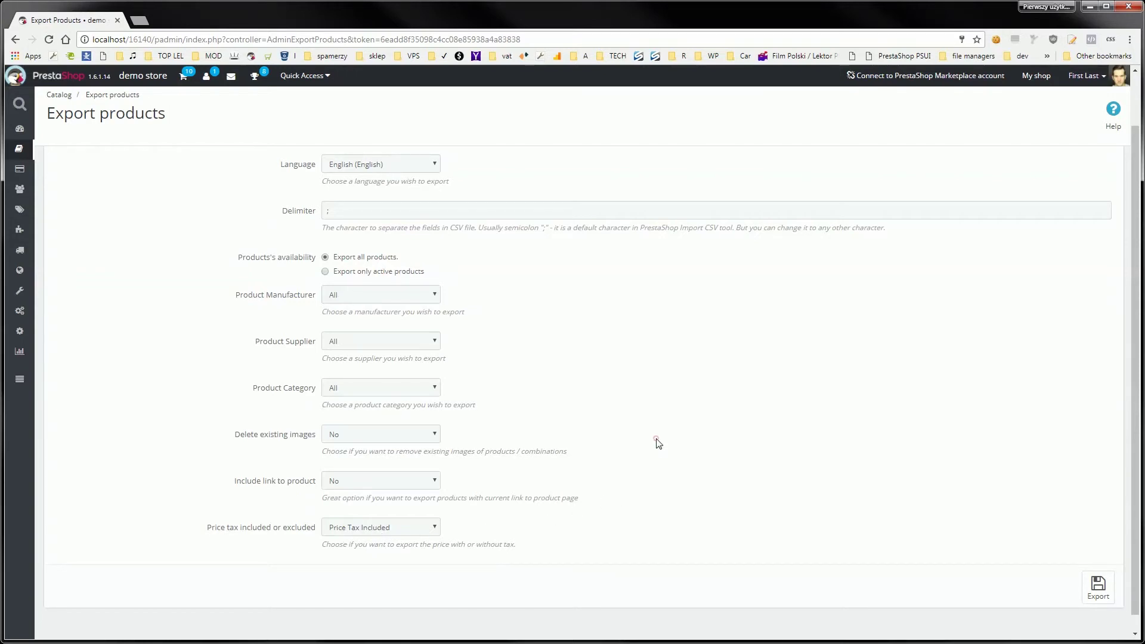
pyautogui.scroll(1, 654, 441)
# - Export the products with semicolon delimiter and open products_2017_07_16_02_19_25.csv in Excel
pyautogui.scroll(-1, 650, 438)
pyautogui.scroll(1, 643, 393)
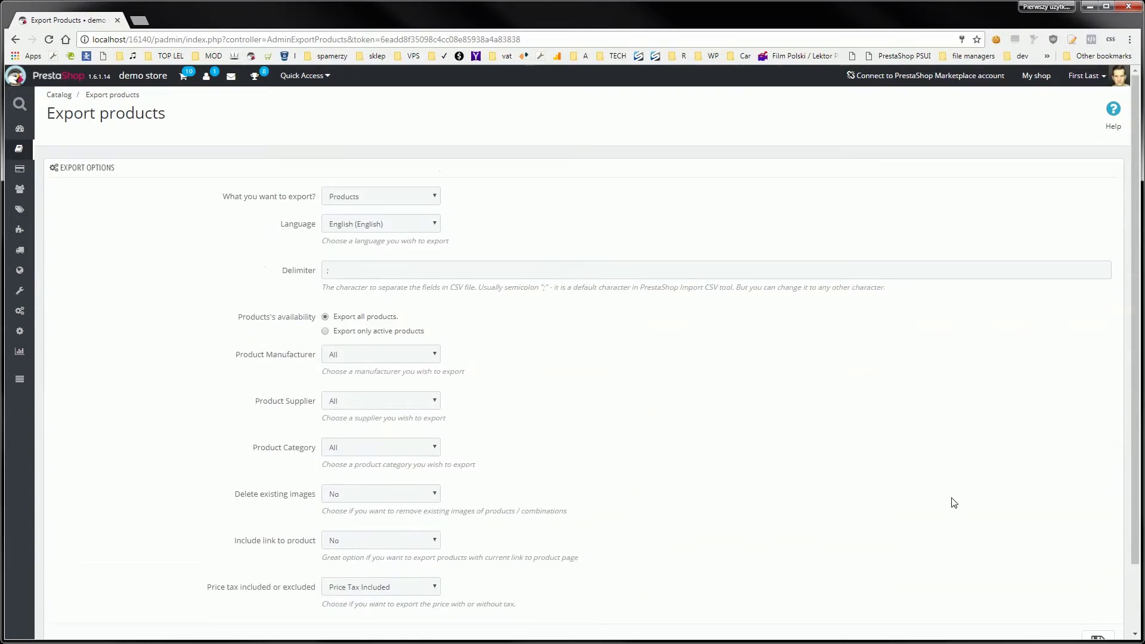
pyautogui.scroll(-1, 821, 396)
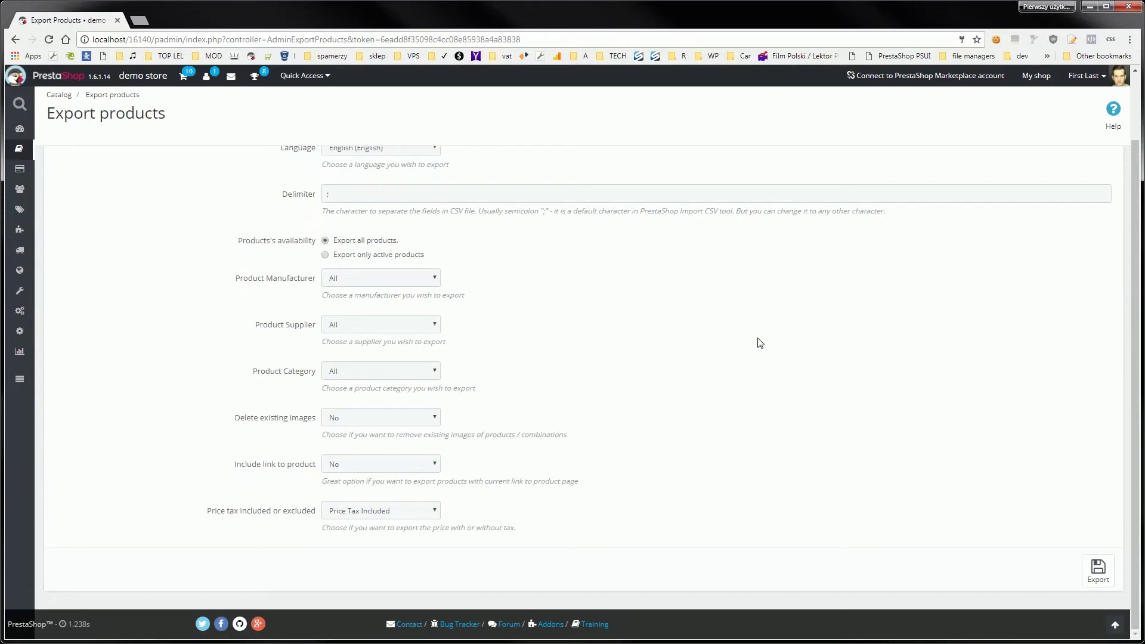
pyautogui.click(1100, 581)
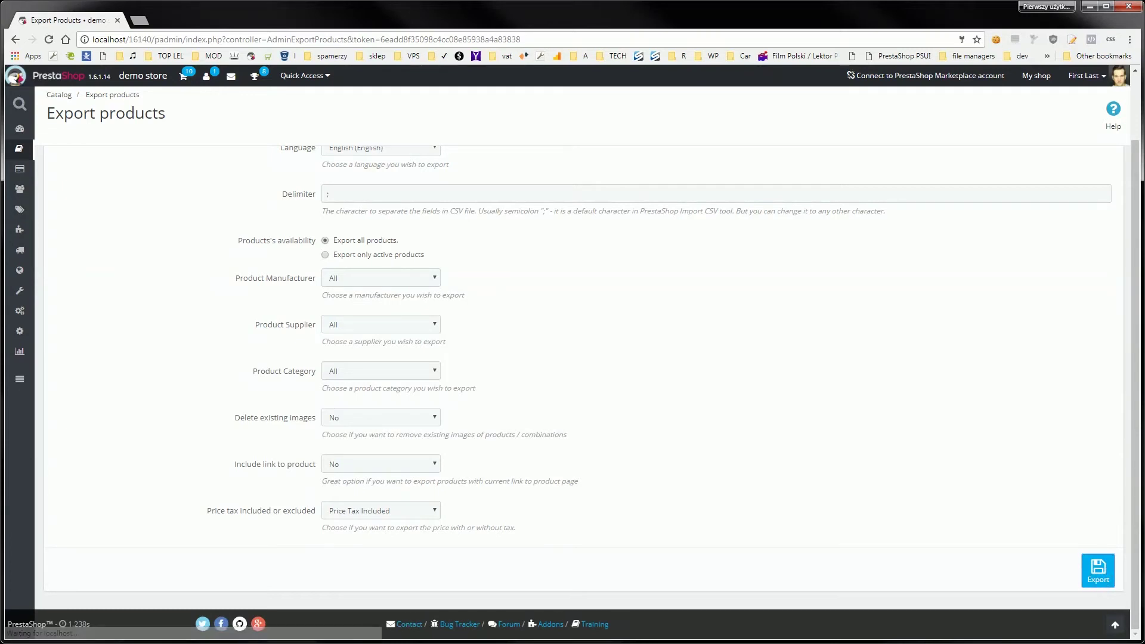
pyautogui.click(108, 629)
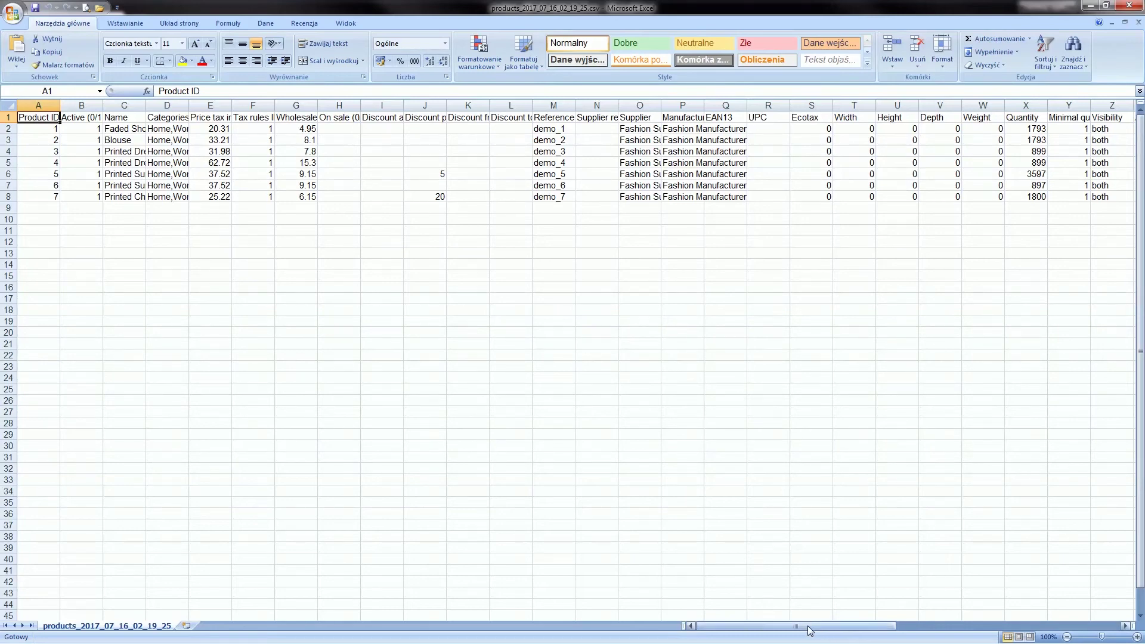
# - Scroll across the CSV's product columns in Excel, then close Excel
pyautogui.moveTo(818, 626); pyautogui.dragTo(614, 565)
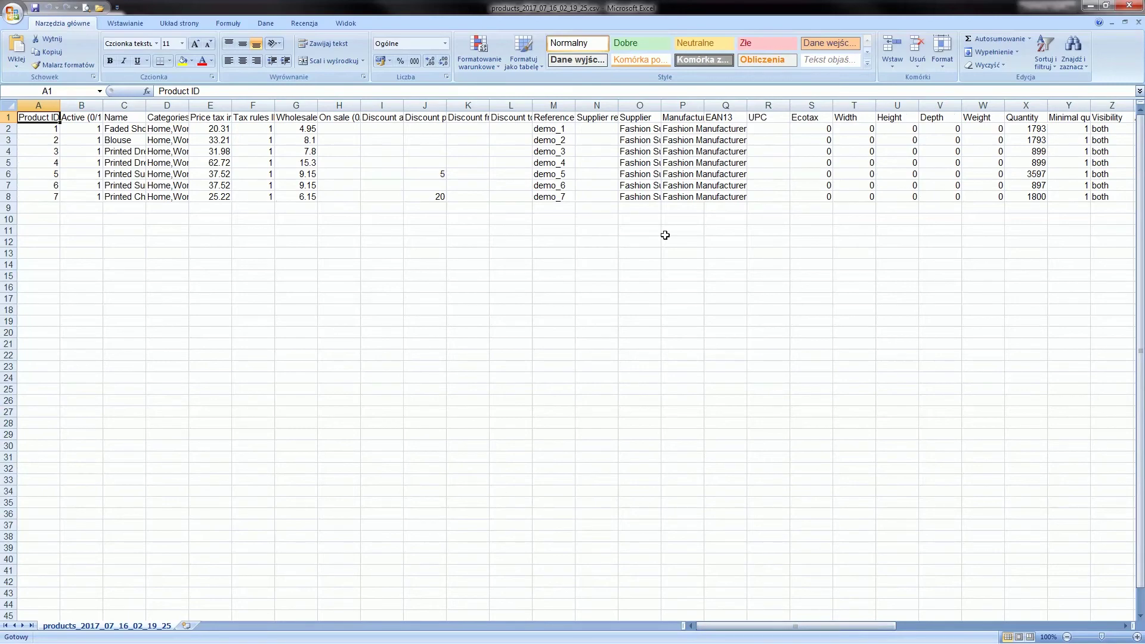
pyautogui.click(1129, 5)
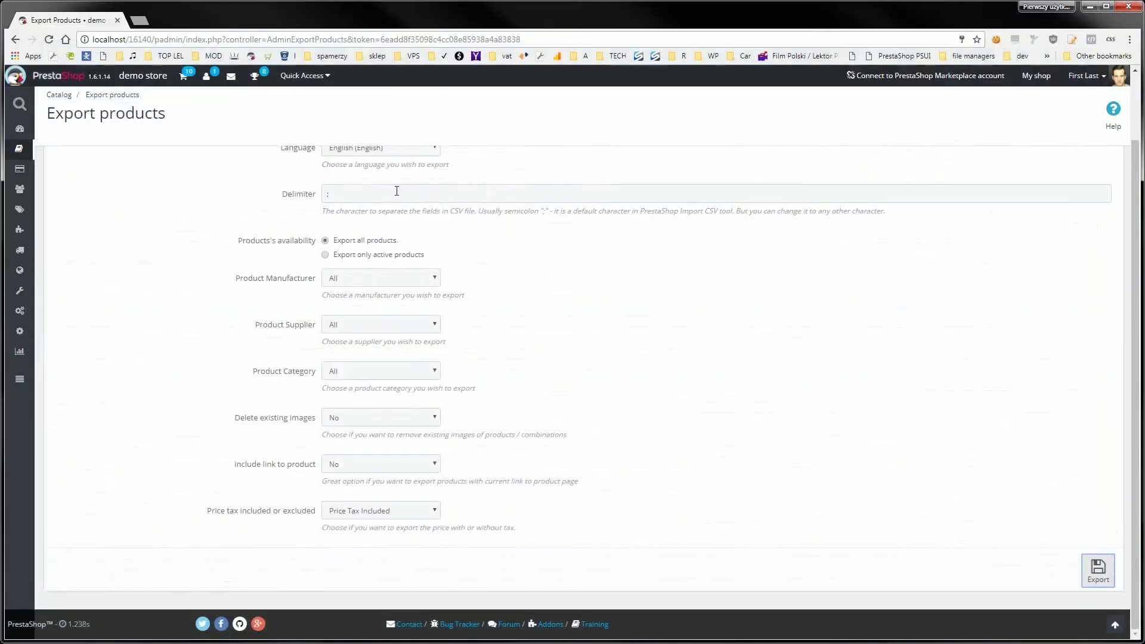
# - Export the products with a comma delimiter and open products_2017_07_16_02_20_16.csv in Excel
pyautogui.click(385, 189)
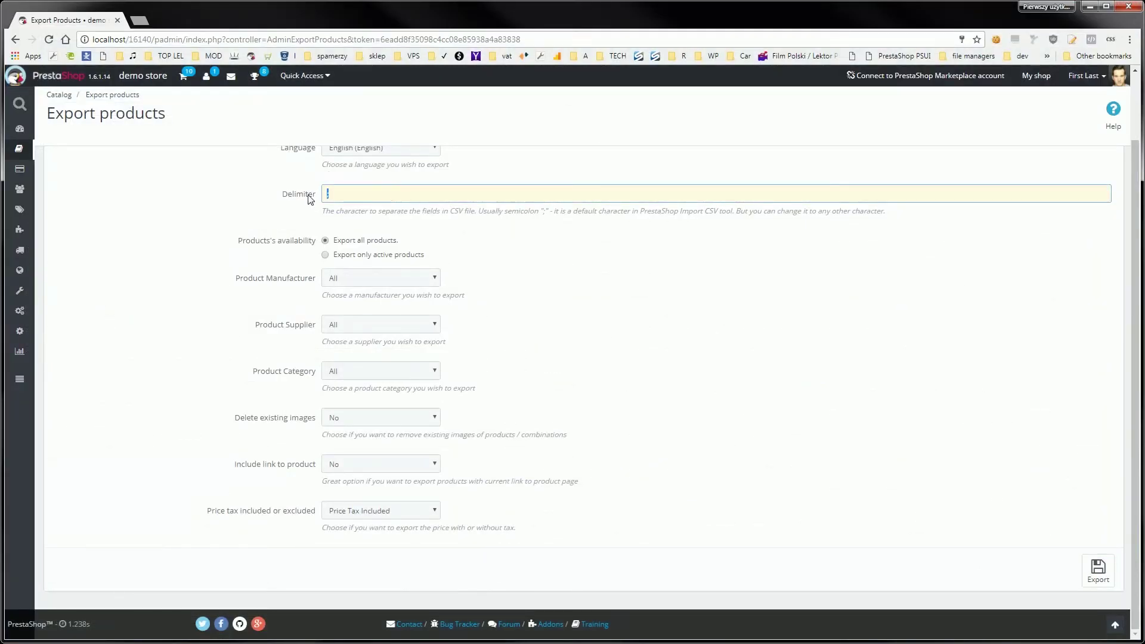
pyautogui.click(640, 278)
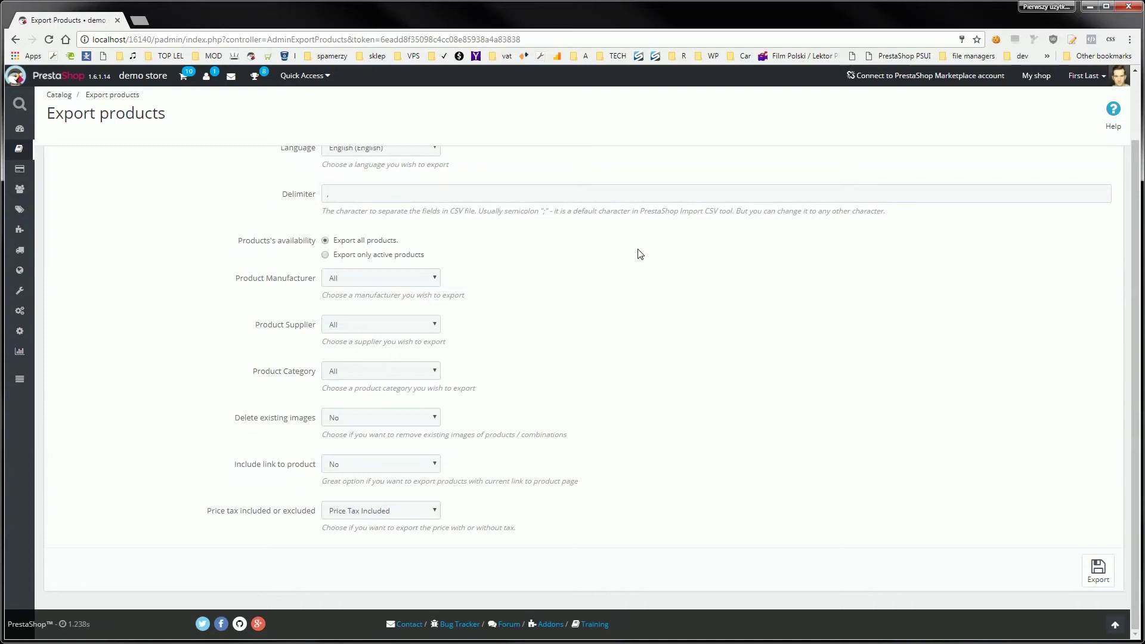
pyautogui.click(1098, 569)
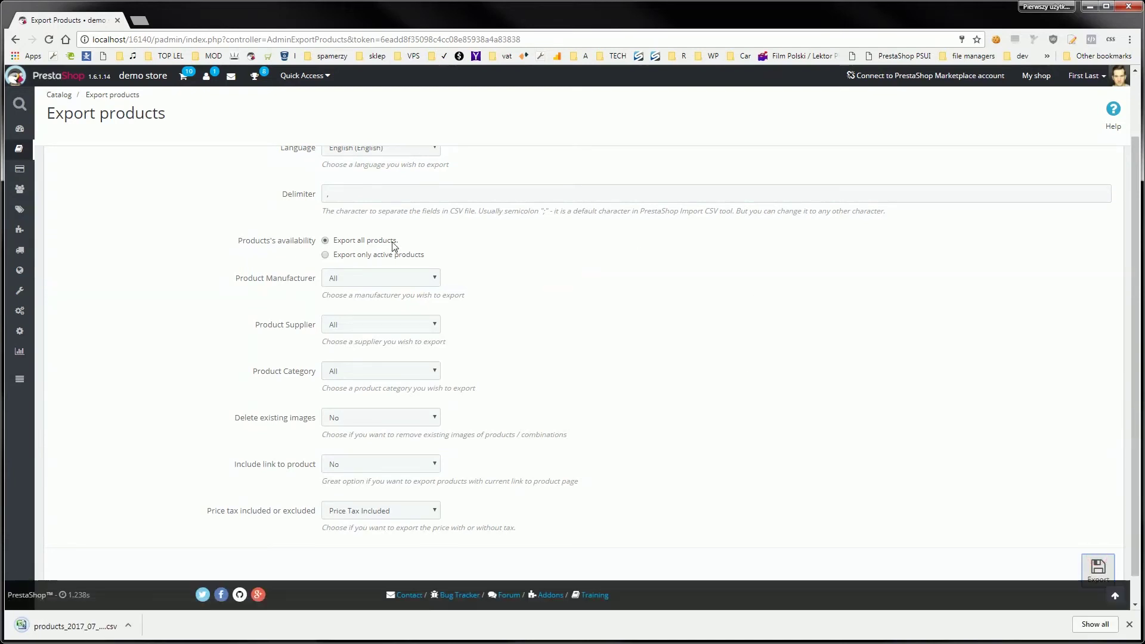
pyautogui.click(74, 626)
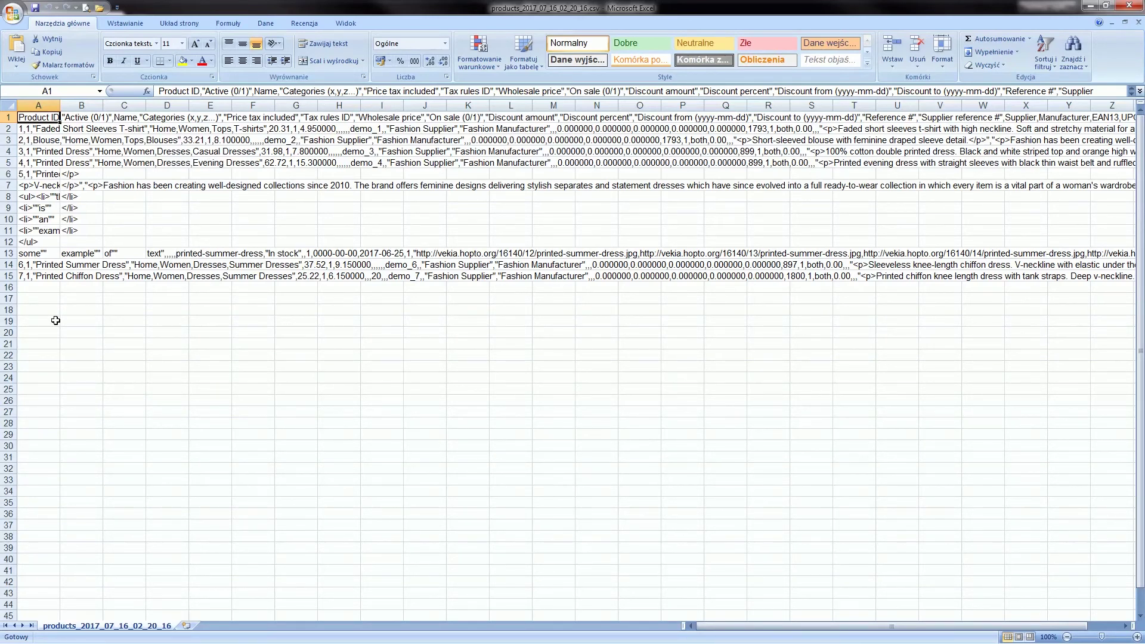
# - Split rows A1:A15 at commas with Tekst jako kolumny (Rozdzielany, Przecinek), confirming the overwrite
pyautogui.keyDown('shift'); pyautogui.click(27, 281); pyautogui.keyUp('shift')
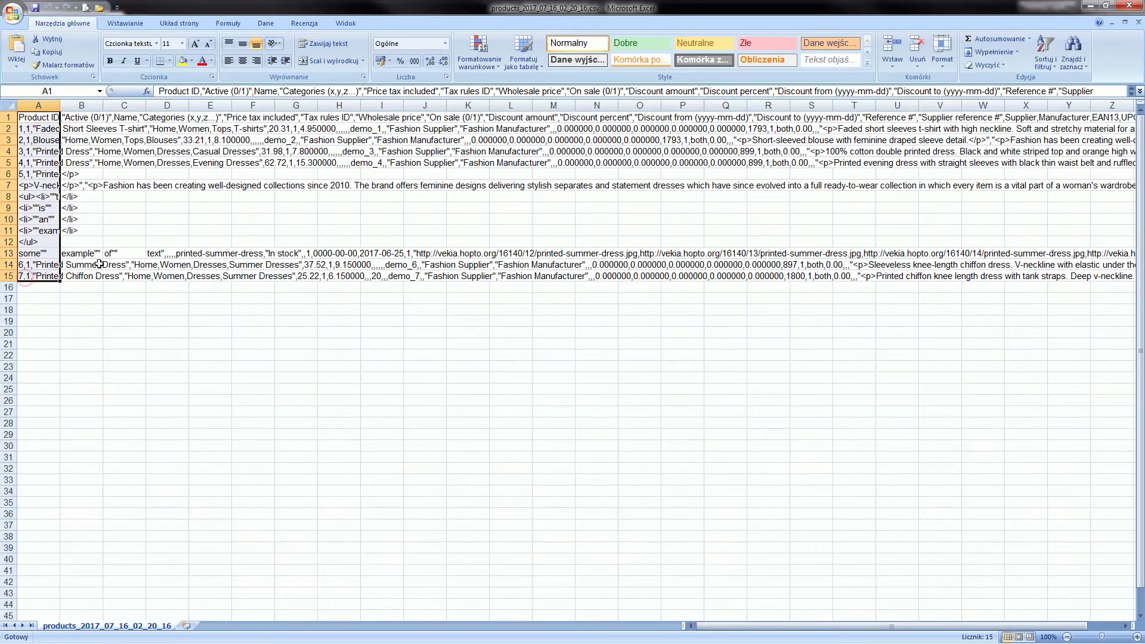
pyautogui.click(262, 23)
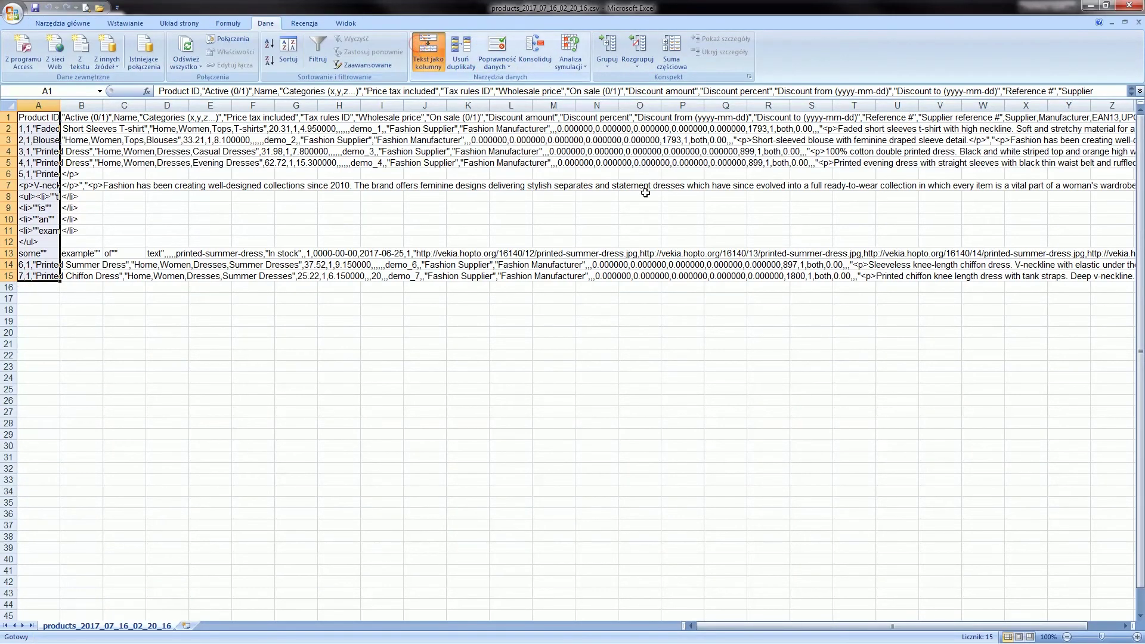
pyautogui.click(428, 51)
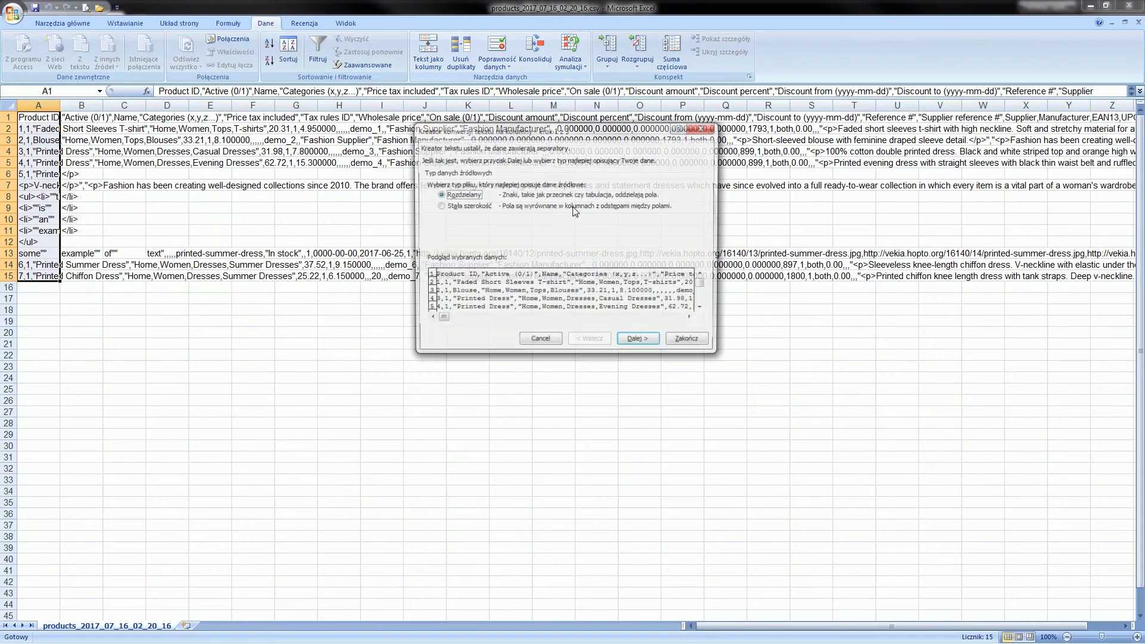
pyautogui.click(634, 338)
pyautogui.click(428, 205)
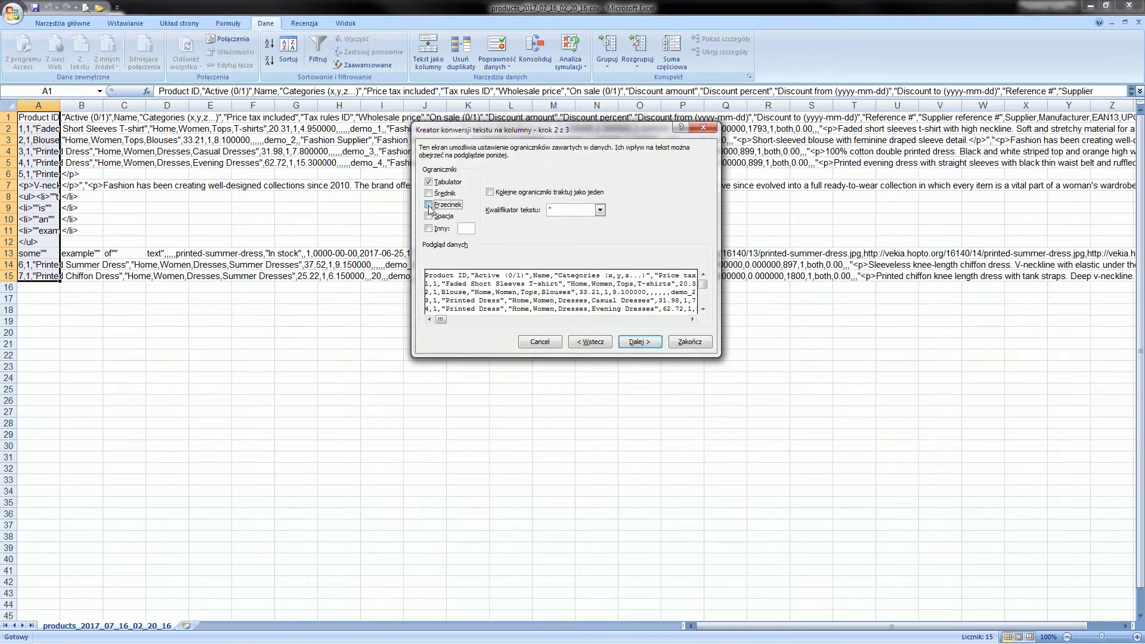
pyautogui.click(429, 181)
pyautogui.click(638, 341)
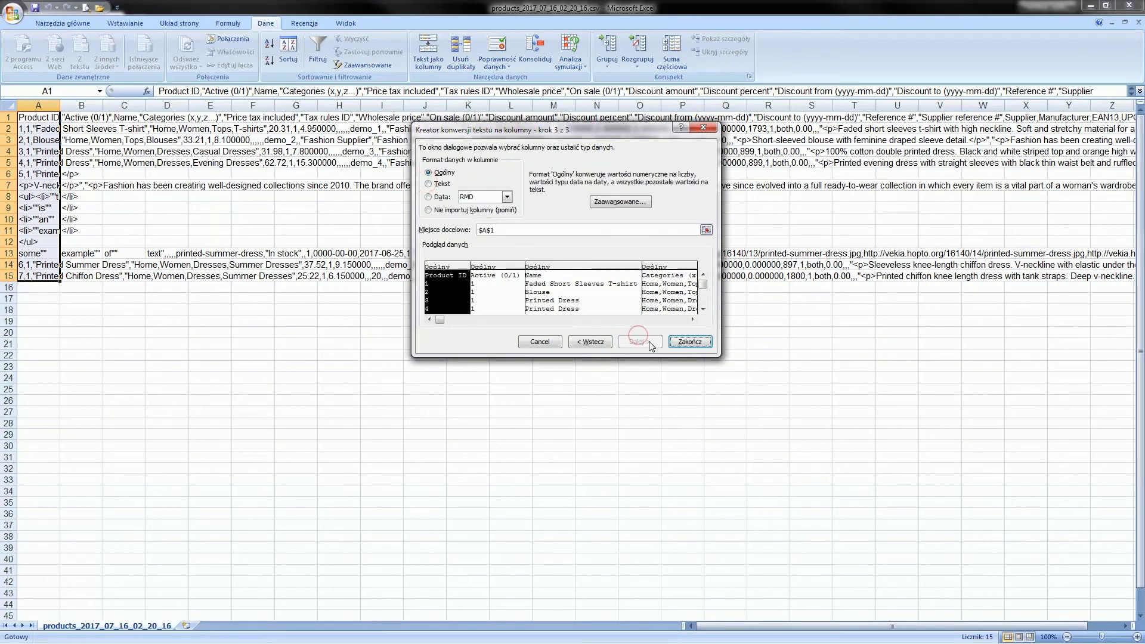
pyautogui.click(689, 342)
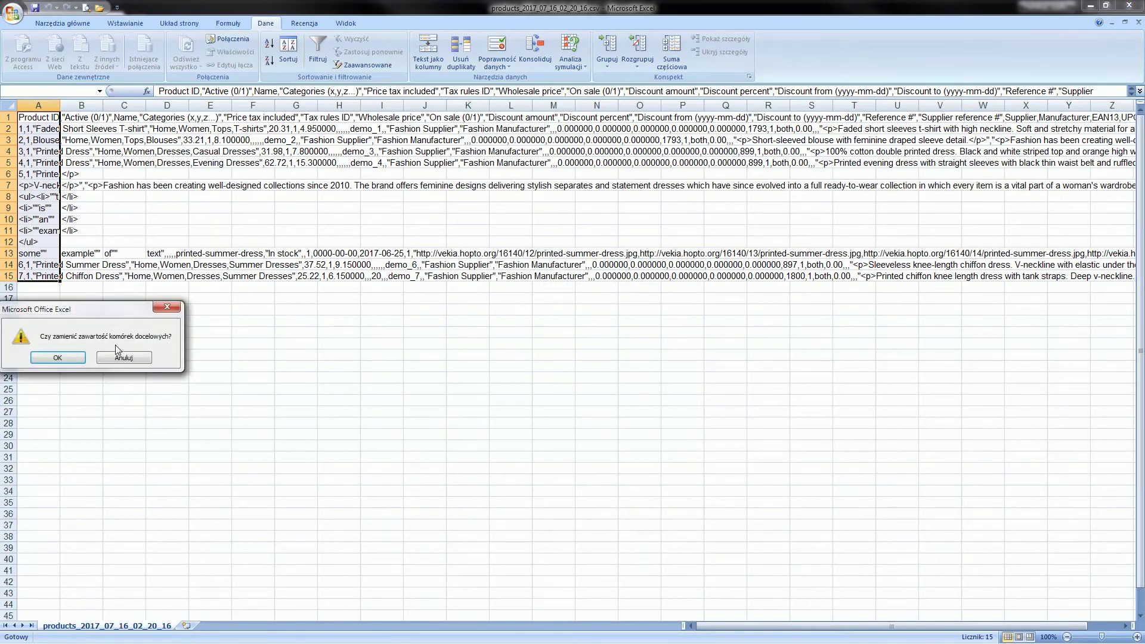
pyautogui.click(74, 358)
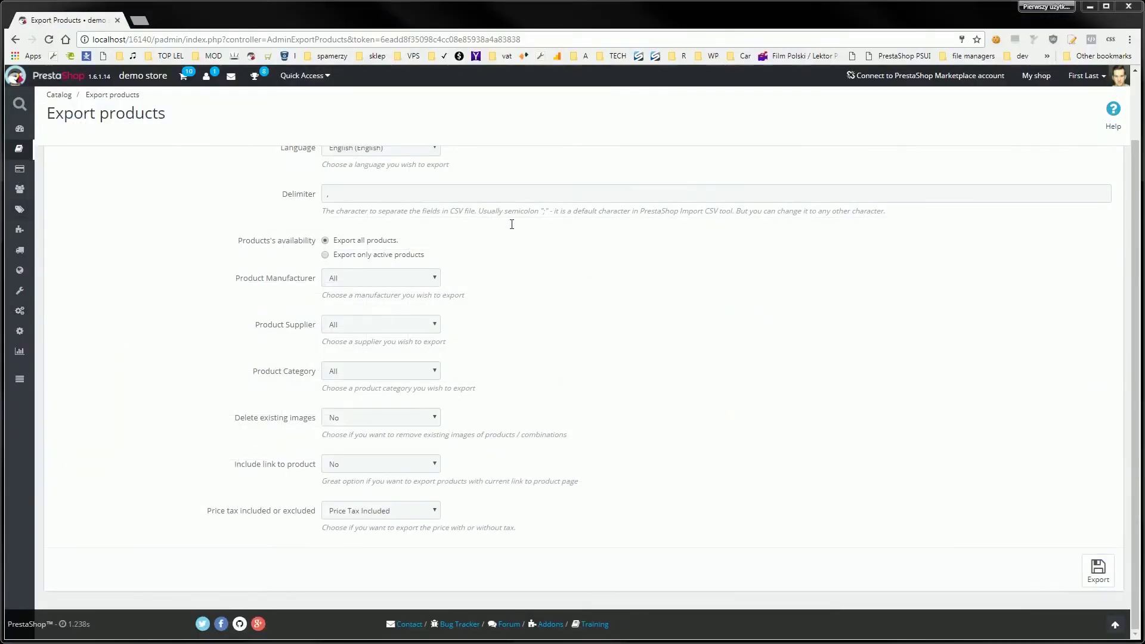
# - Change the export delimiter to ';' and export the products again
pyautogui.click(566, 261)
pyautogui.scroll(2, 566, 264)
pyautogui.doubleClick(352, 268)
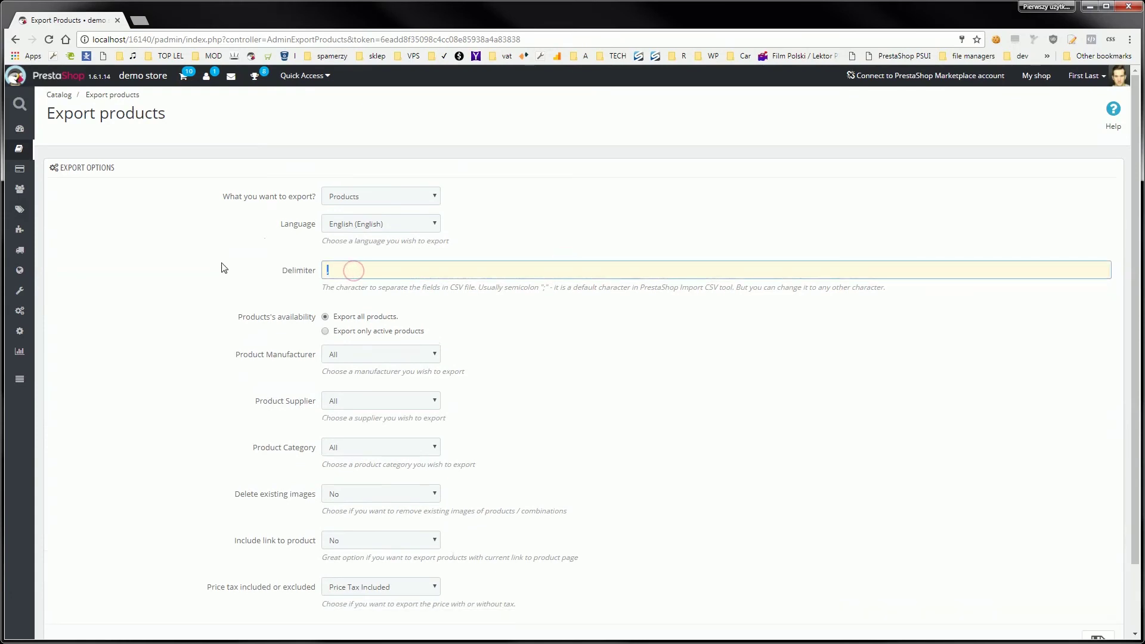
pyautogui.write(';')
pyautogui.press('Return')
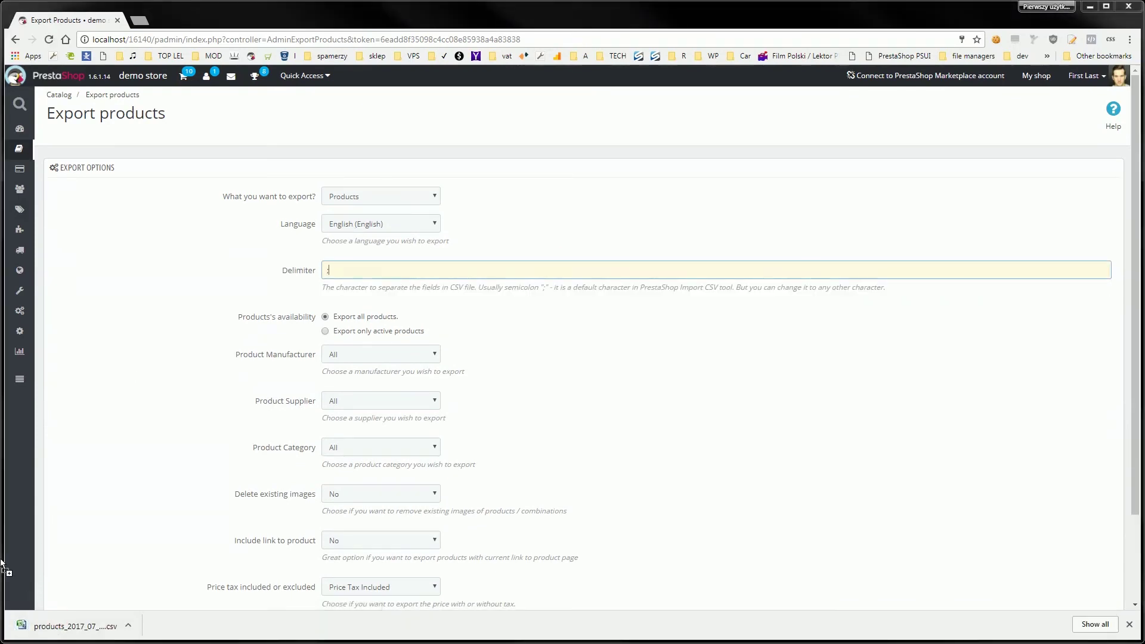
# - Go to Advanced Parameters > CSV Import
pyautogui.moveTo(20, 189)
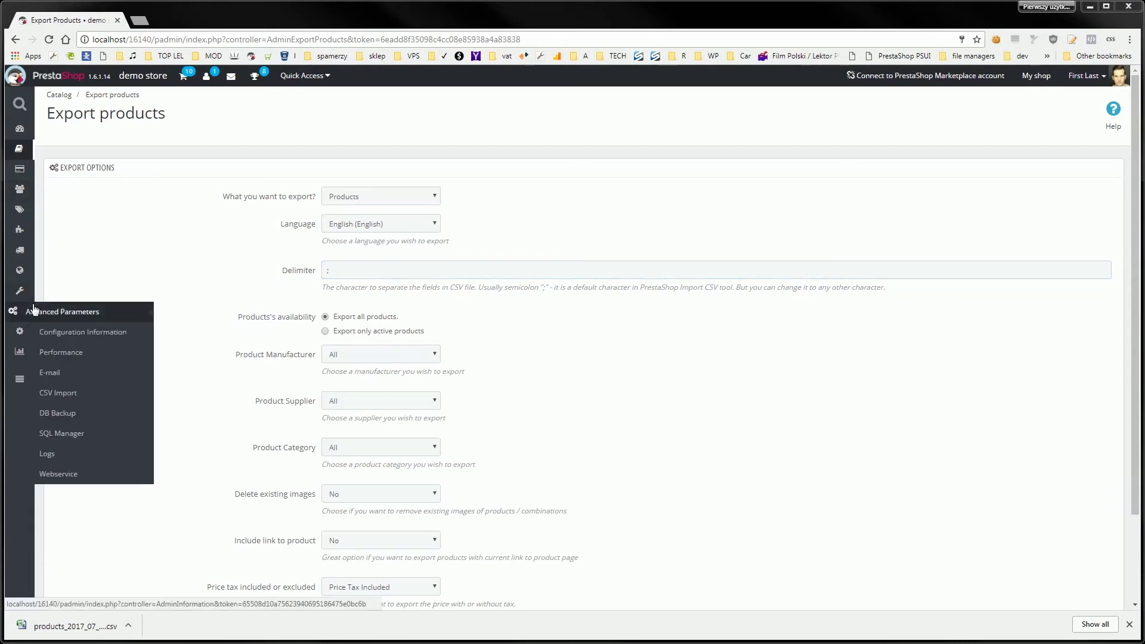
pyautogui.moveTo(21, 296)
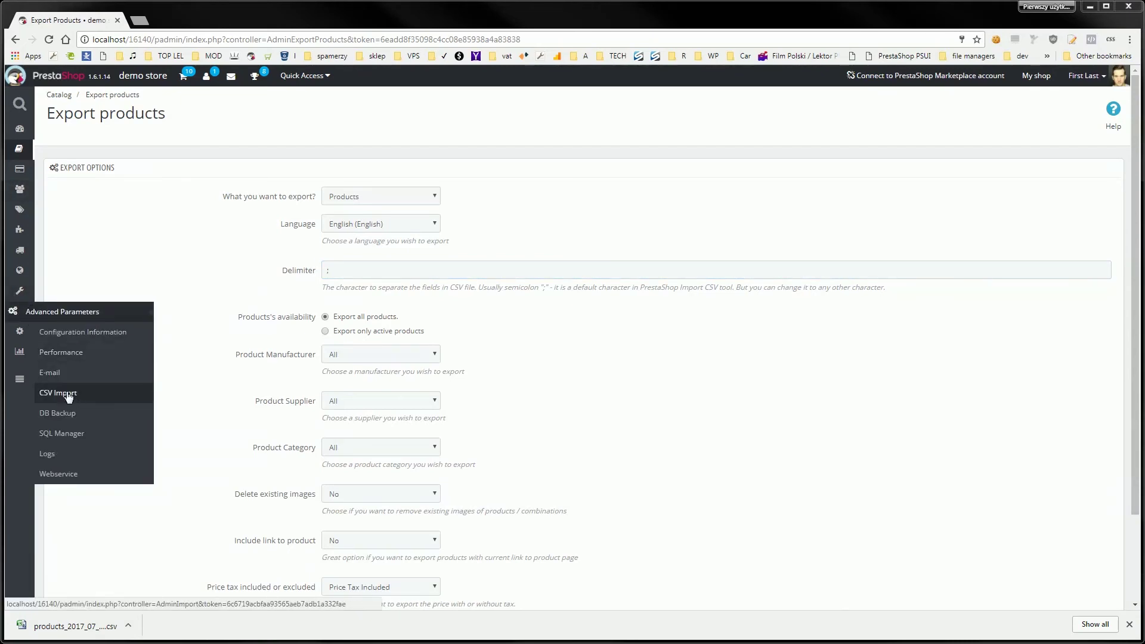
pyautogui.click(64, 394)
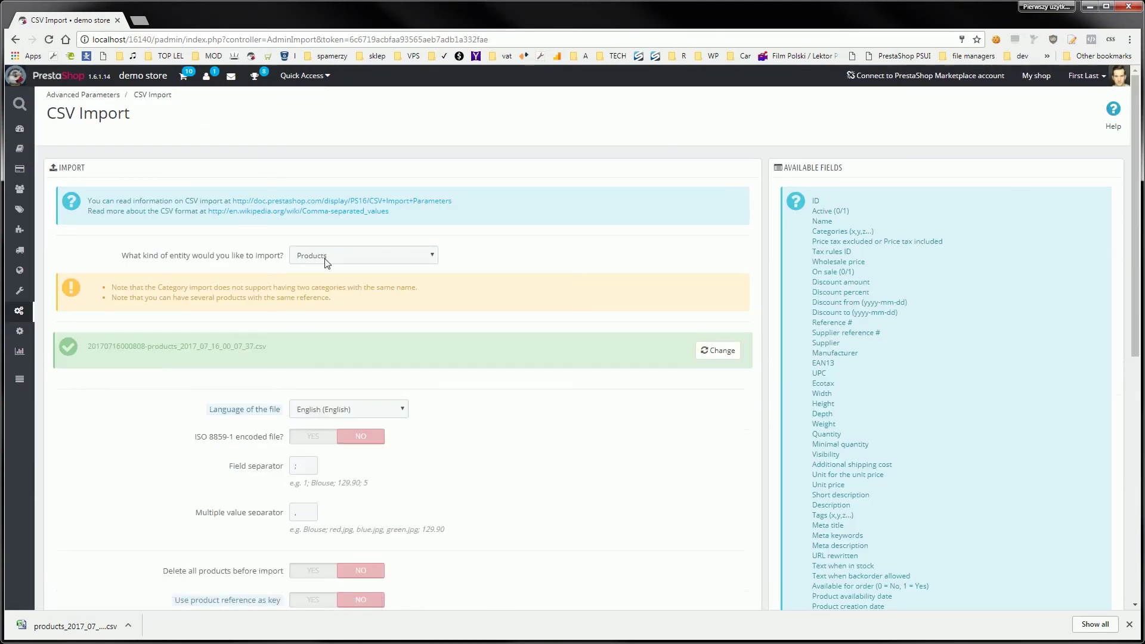
# - Upload products_2017_07_16_02_20_59.csv as the Products import file and continue to the next step
pyautogui.click(711, 349)
pyautogui.click(325, 343)
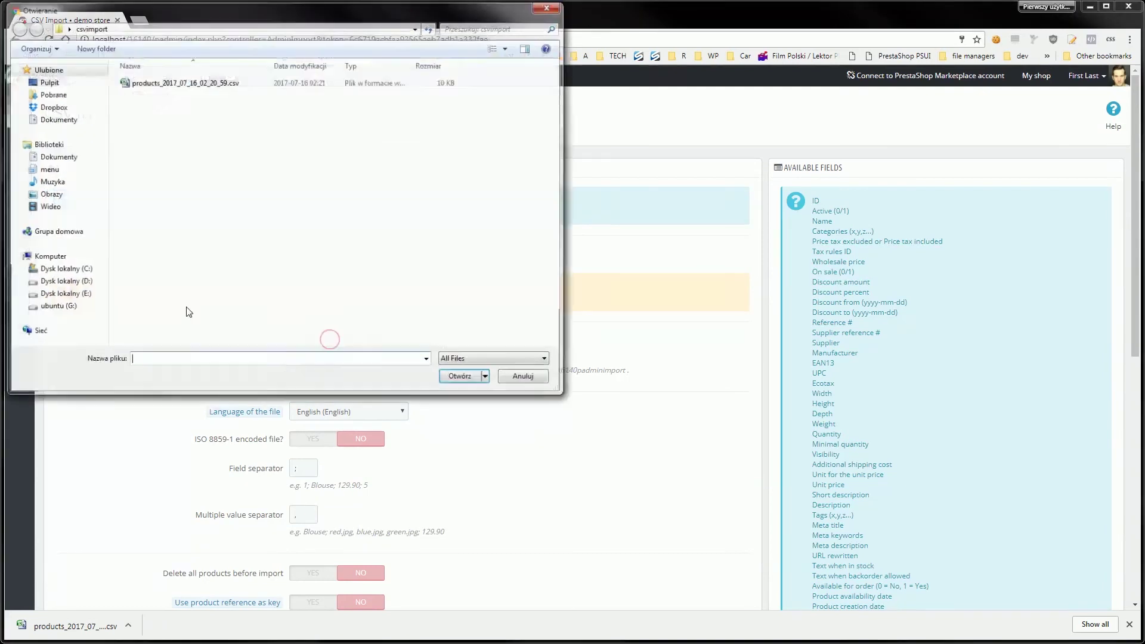
pyautogui.doubleClick(182, 82)
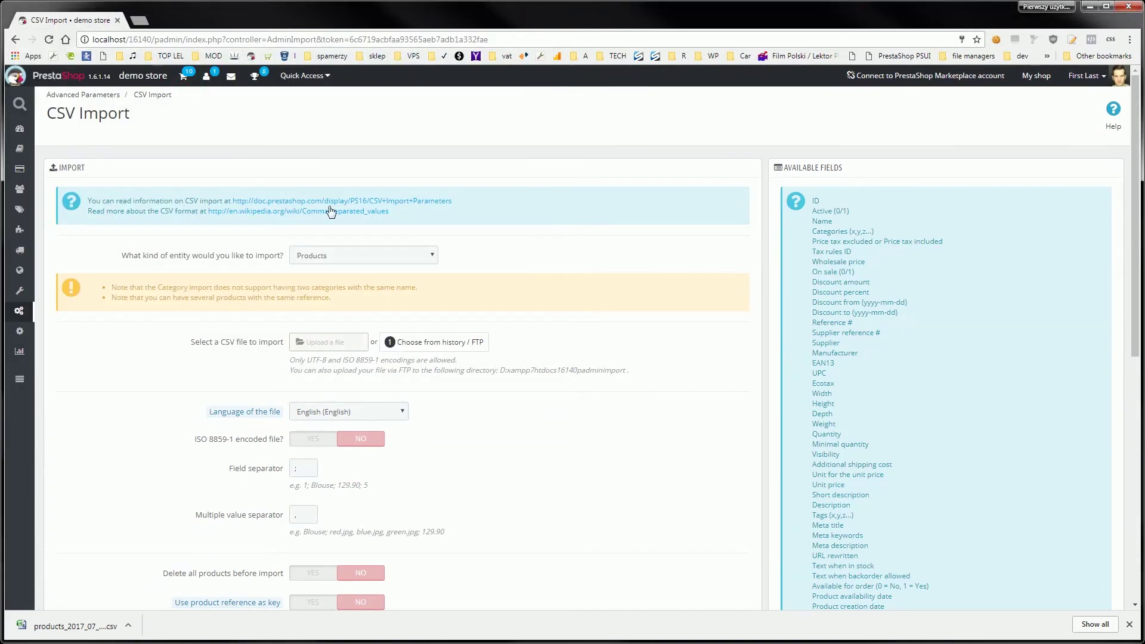
pyautogui.click(537, 439)
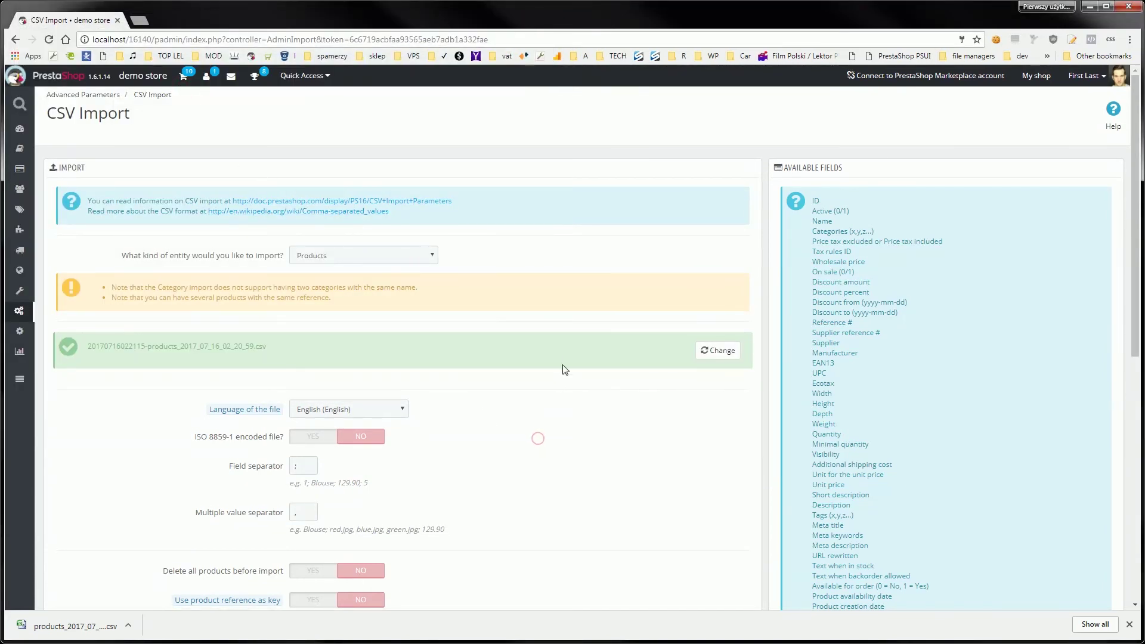
pyautogui.scroll(-4, 567, 357)
pyautogui.click(731, 403)
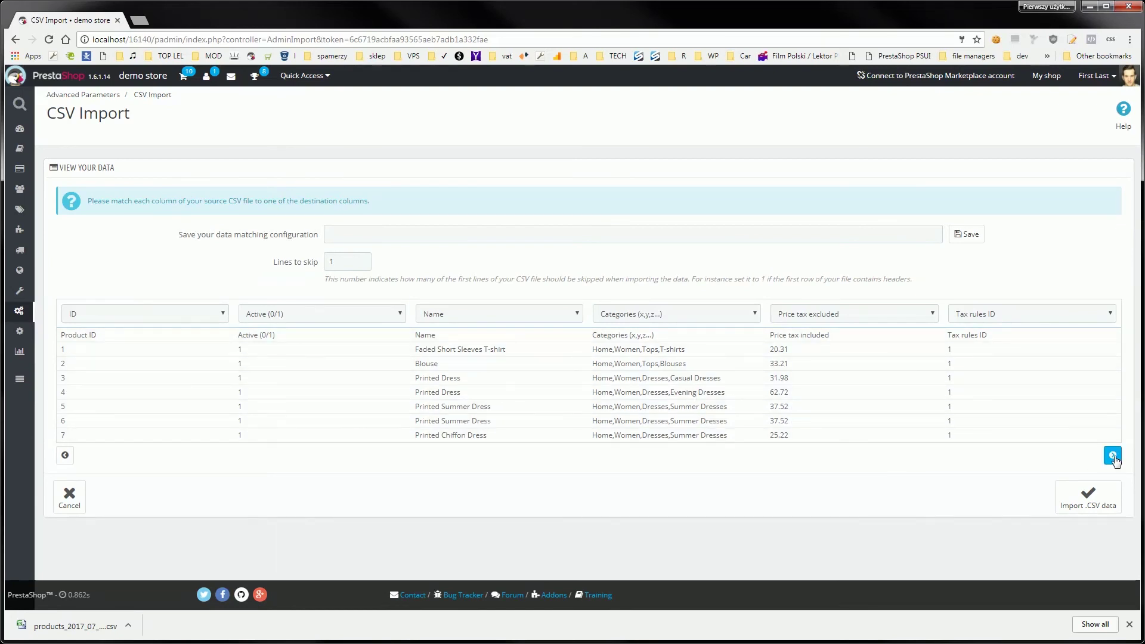
pyautogui.click(1113, 456)
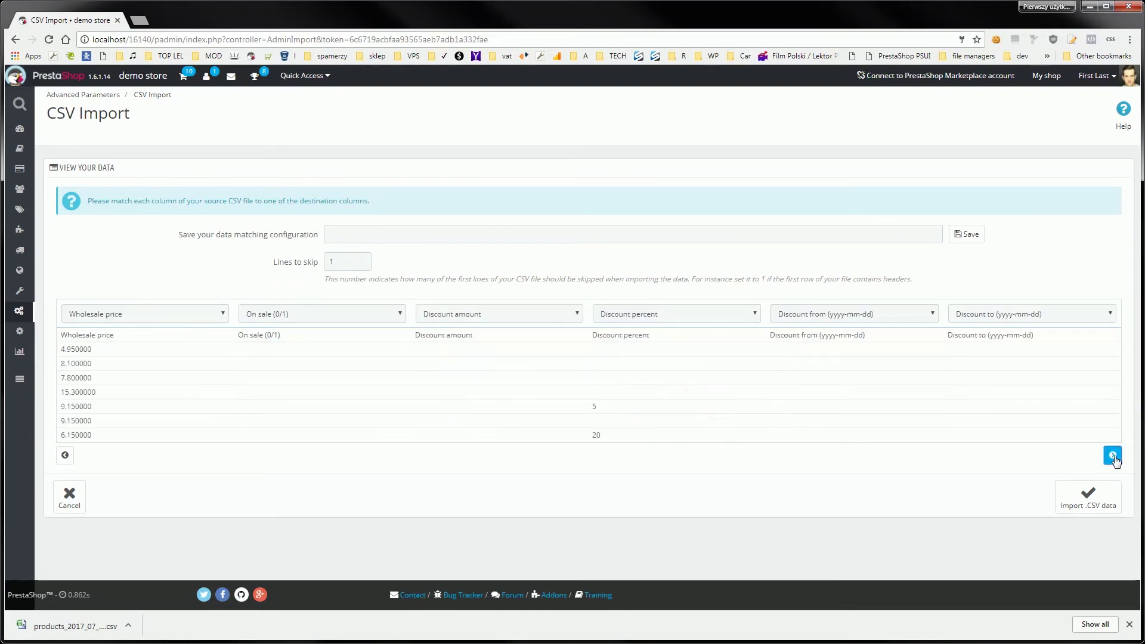
pyautogui.click(1113, 456)
pyautogui.click(1113, 456)
pyautogui.click(1113, 456)
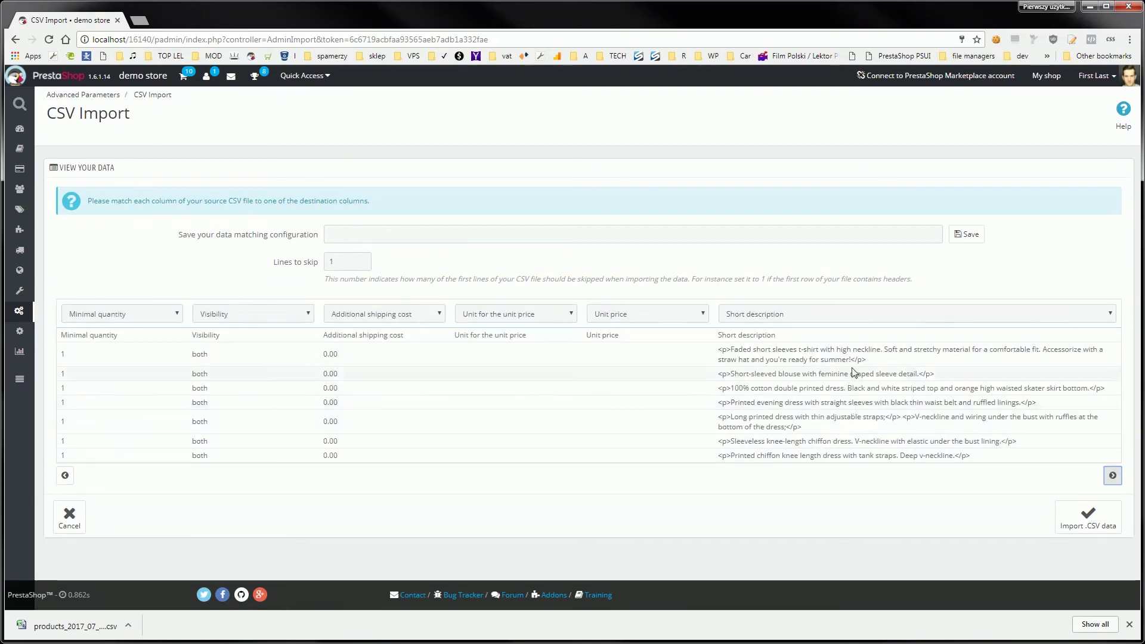
pyautogui.click(1113, 475)
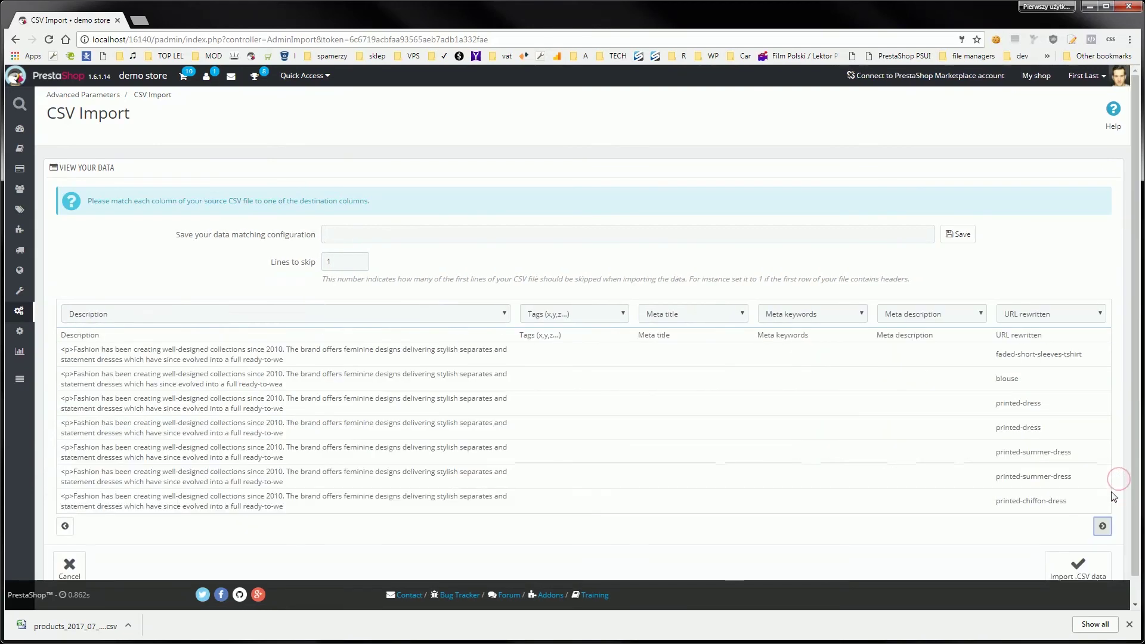
pyautogui.click(1103, 526)
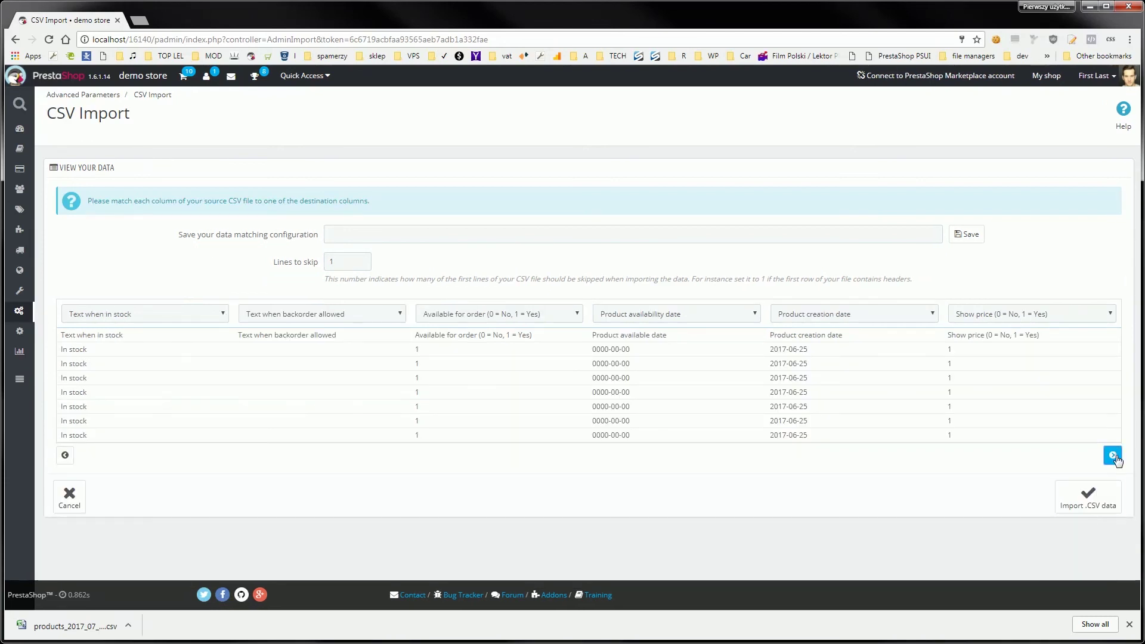
pyautogui.click(1114, 457)
pyautogui.click(1099, 537)
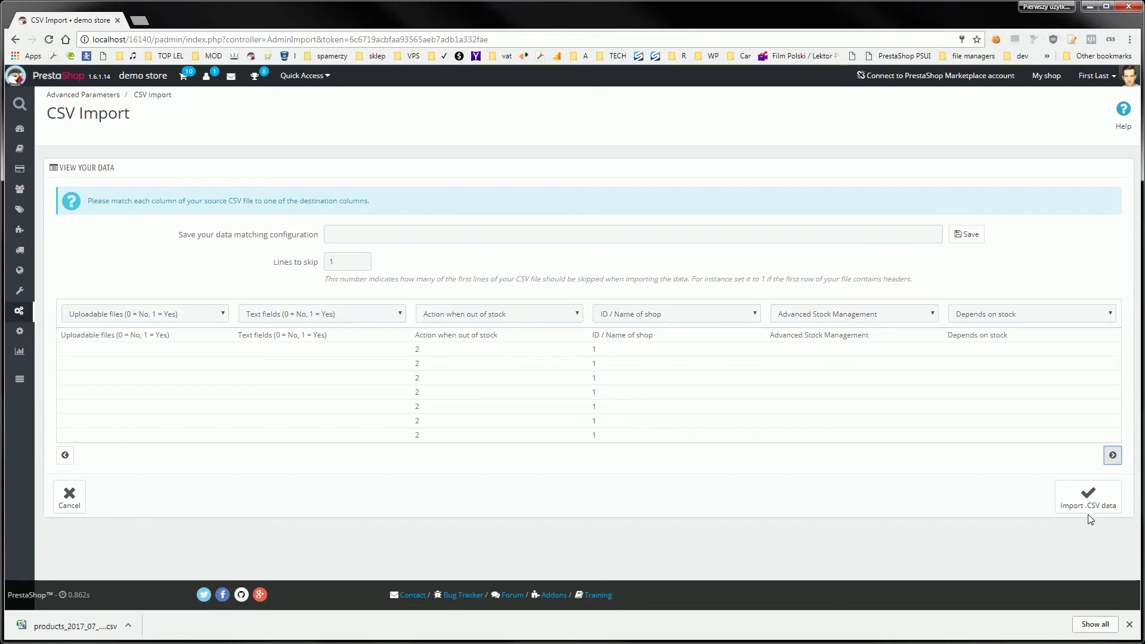
pyautogui.click(1113, 455)
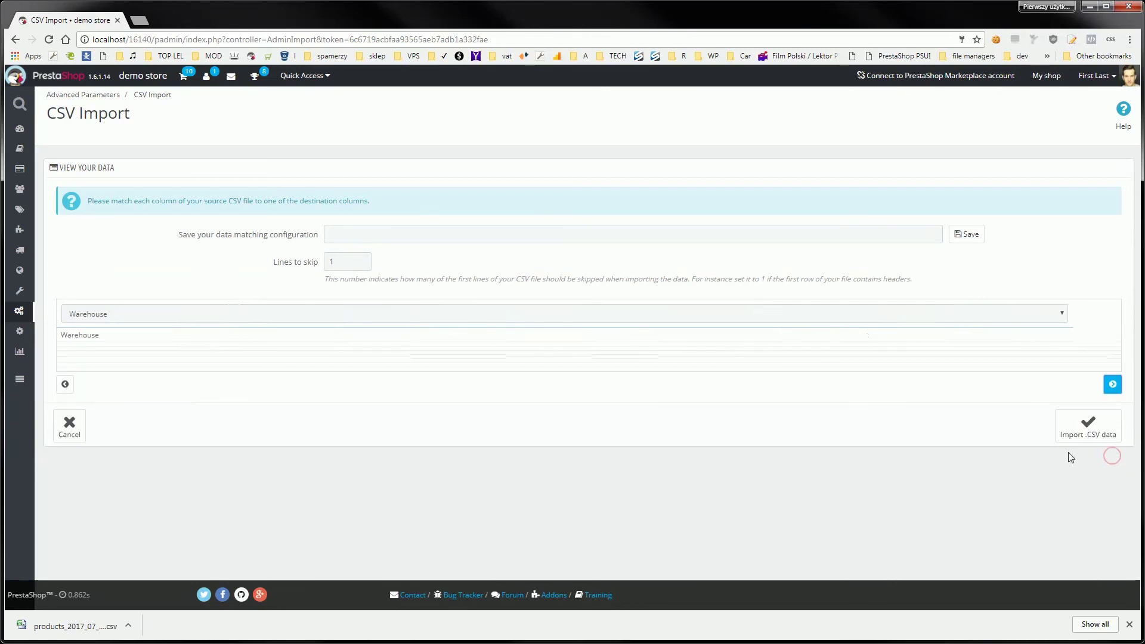
pyautogui.click(65, 384)
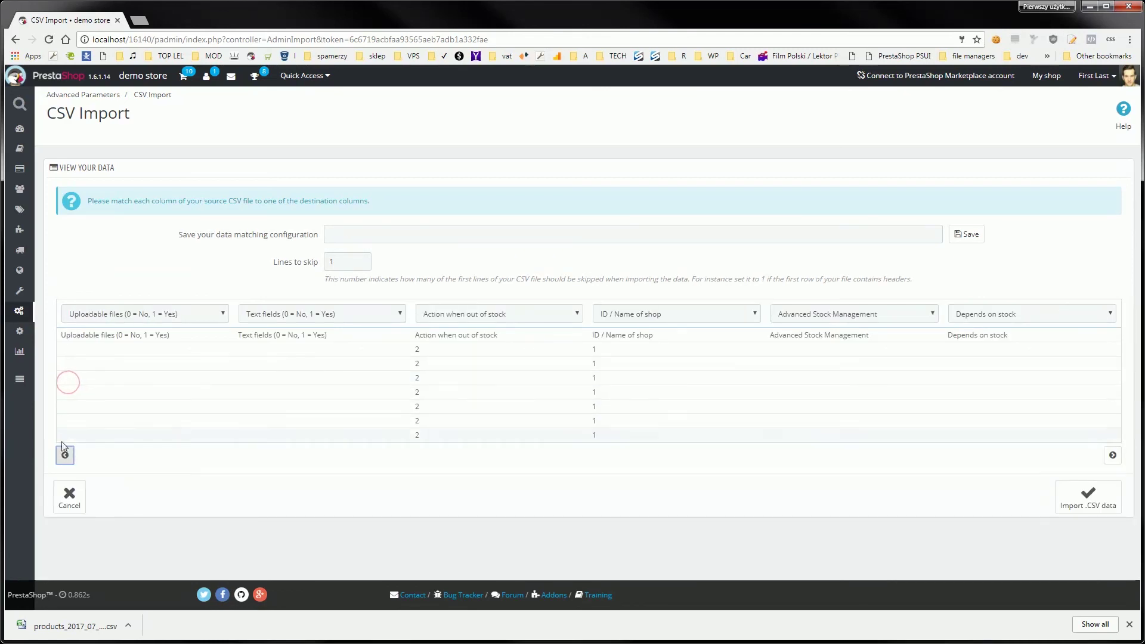
pyautogui.click(65, 455)
pyautogui.click(69, 572)
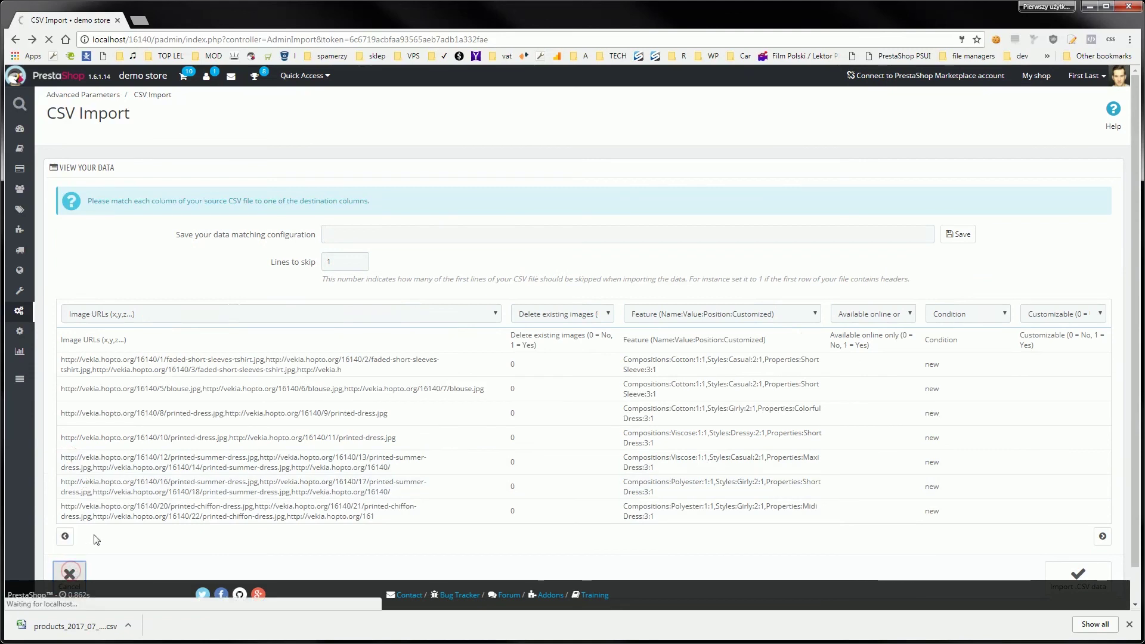